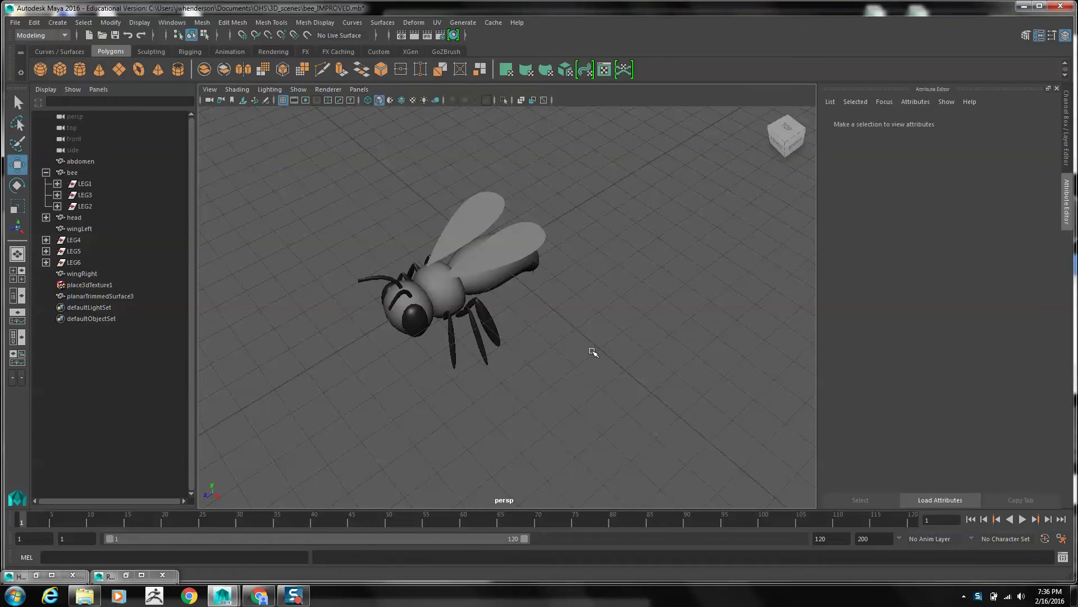
# Step: Parent LEG4, LEG5 and LEG6 under the bee group
pyautogui.click(431, 282)
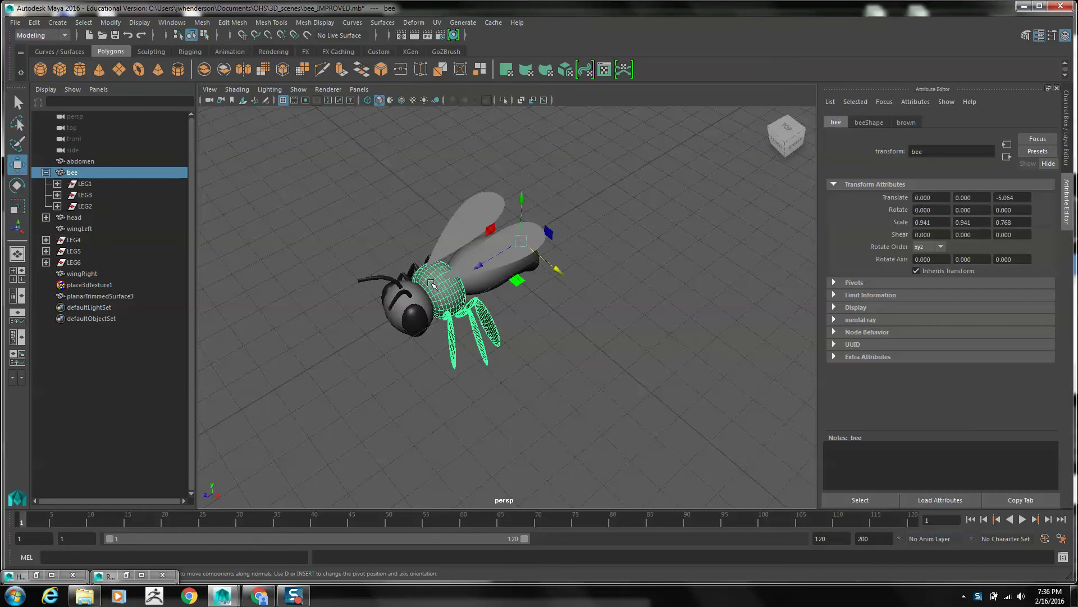
pyautogui.click(465, 252)
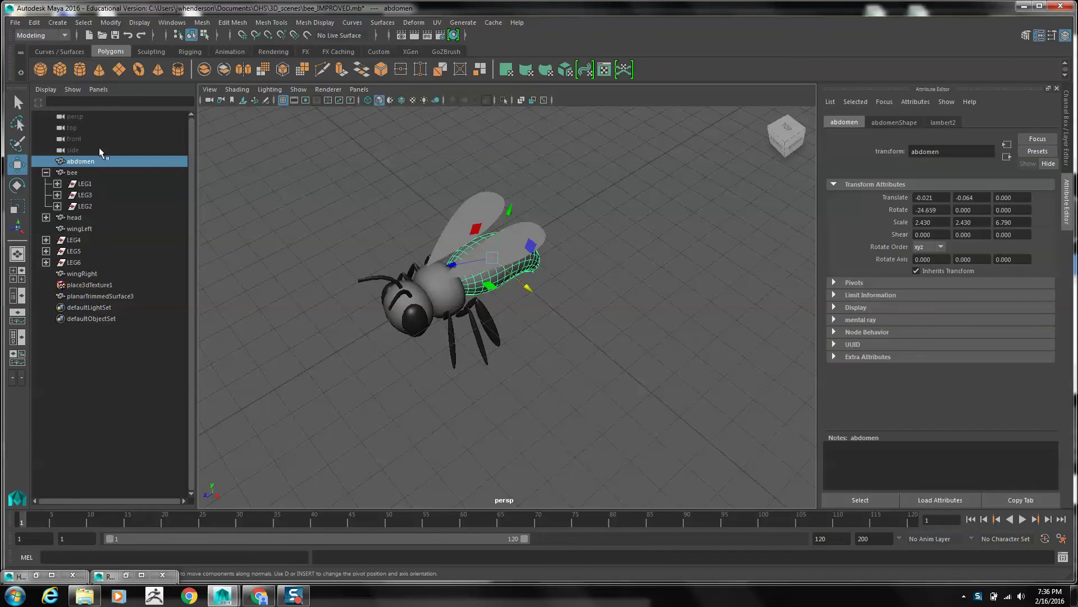
pyautogui.click(72, 173)
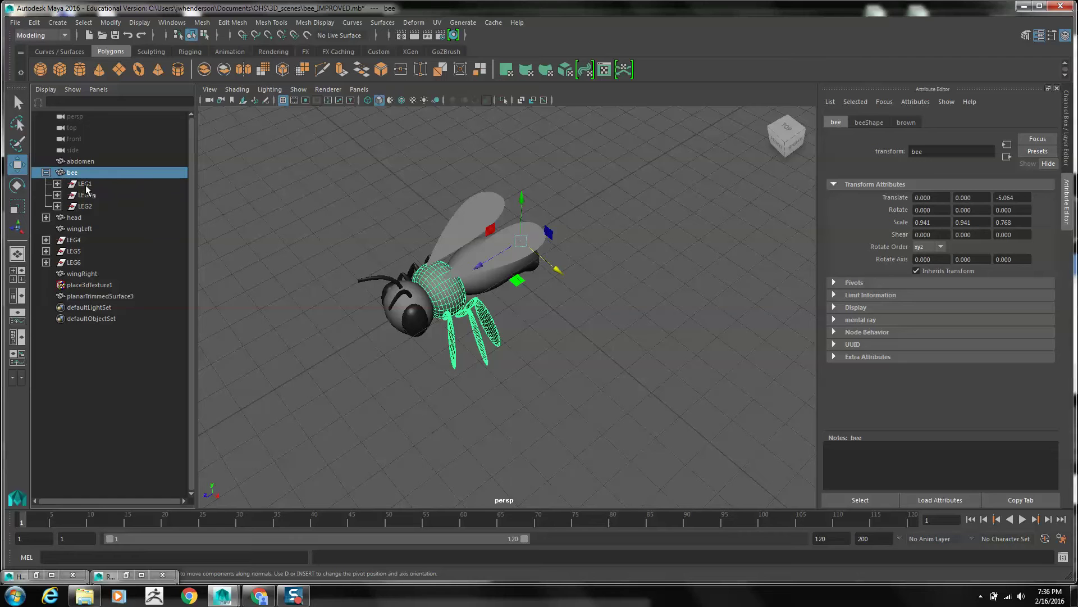
pyautogui.click(75, 240)
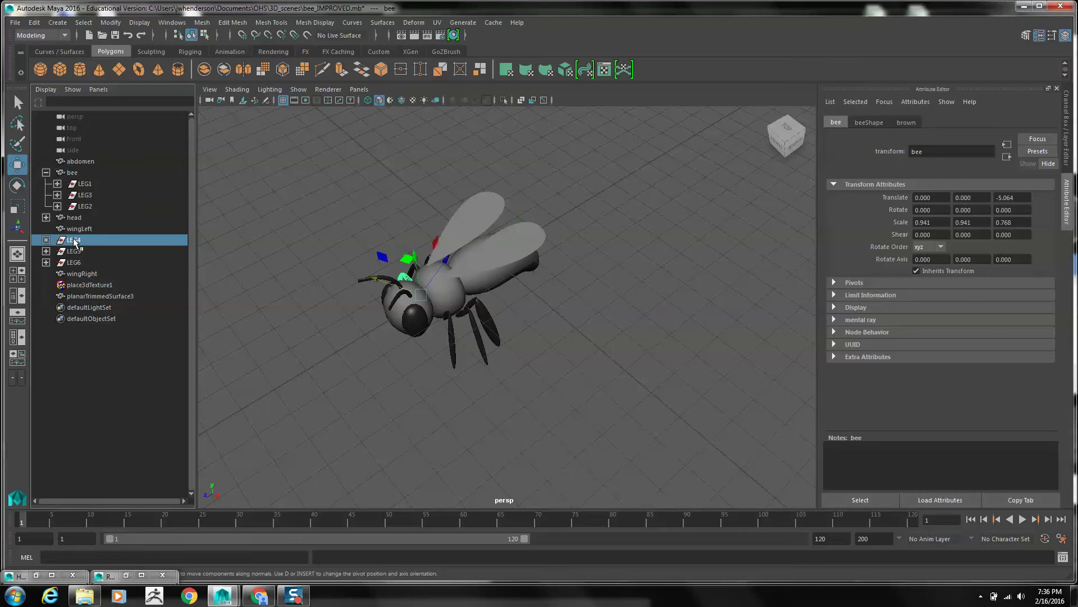
pyautogui.keyDown('ctrl'); pyautogui.click(76, 173); pyautogui.keyUp('ctrl')
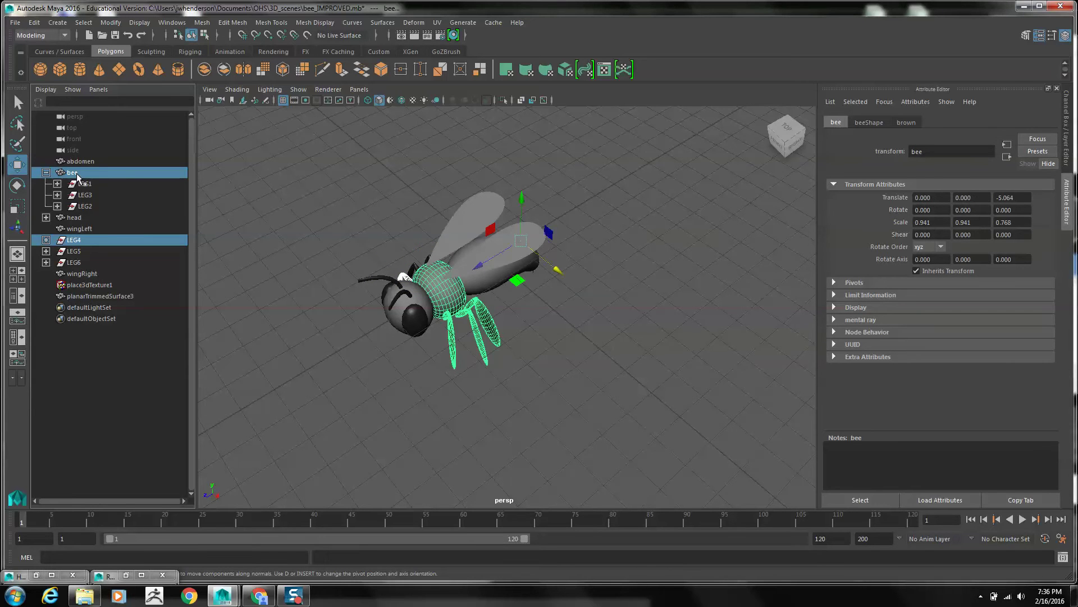
pyautogui.press('p')
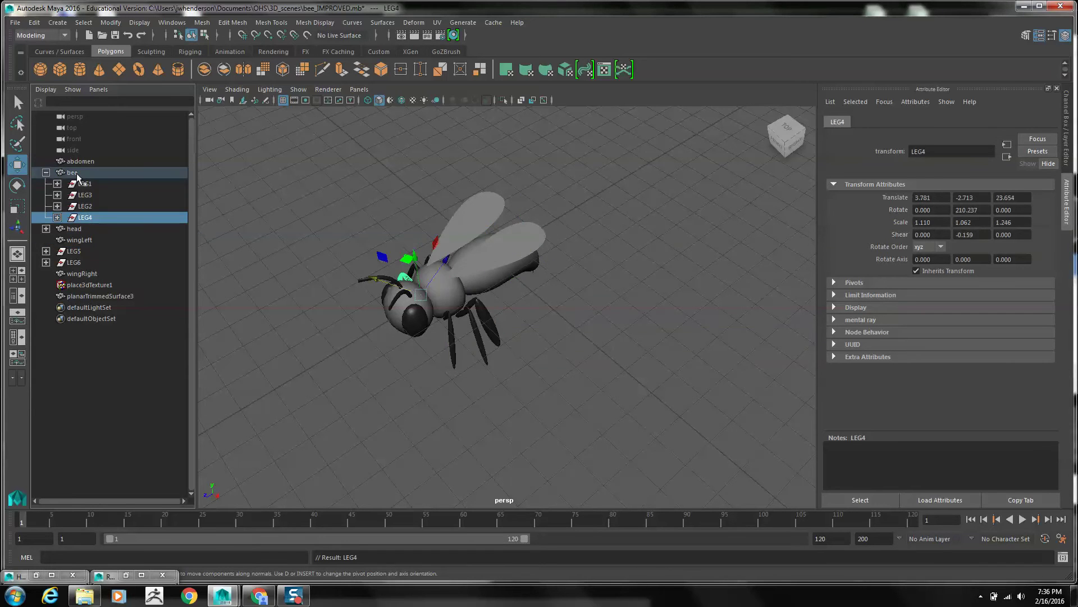
pyautogui.click(73, 251)
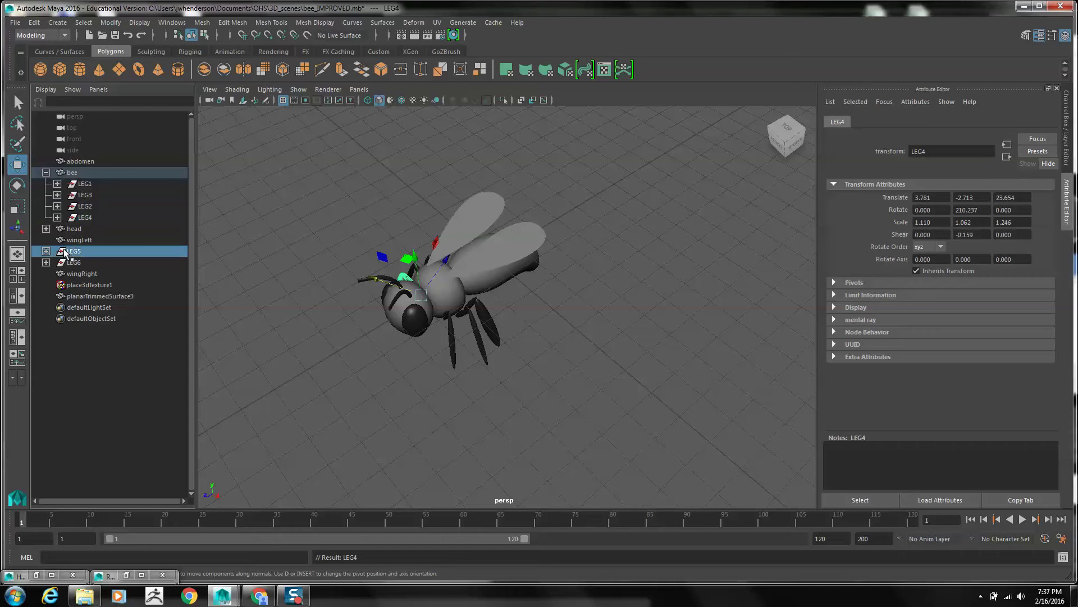
pyautogui.keyDown('ctrl'); pyautogui.click(75, 174); pyautogui.keyUp('ctrl')
pyautogui.press('p')
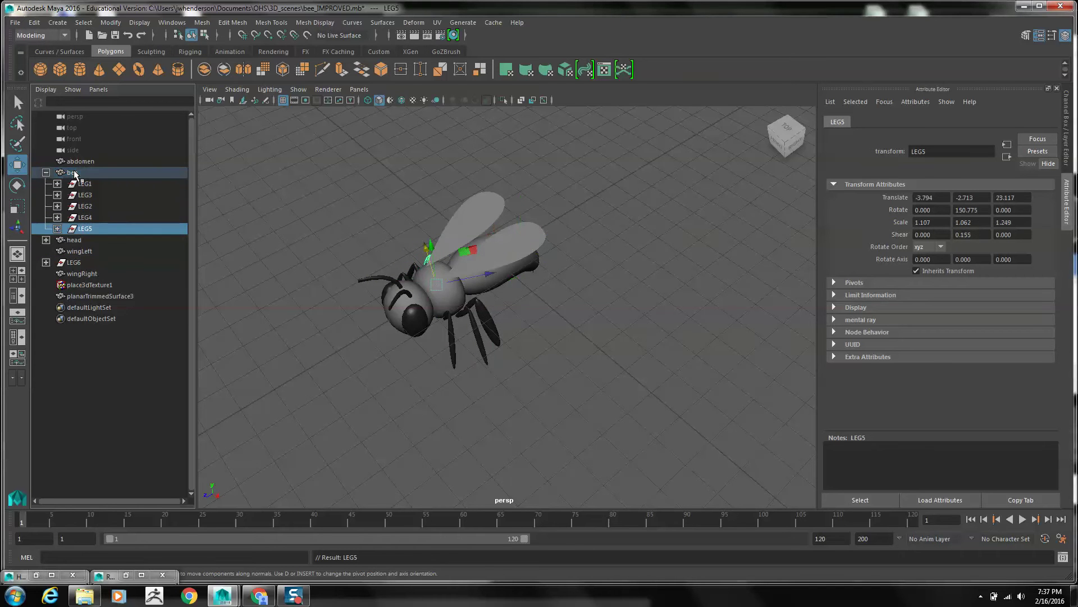
pyautogui.click(74, 262)
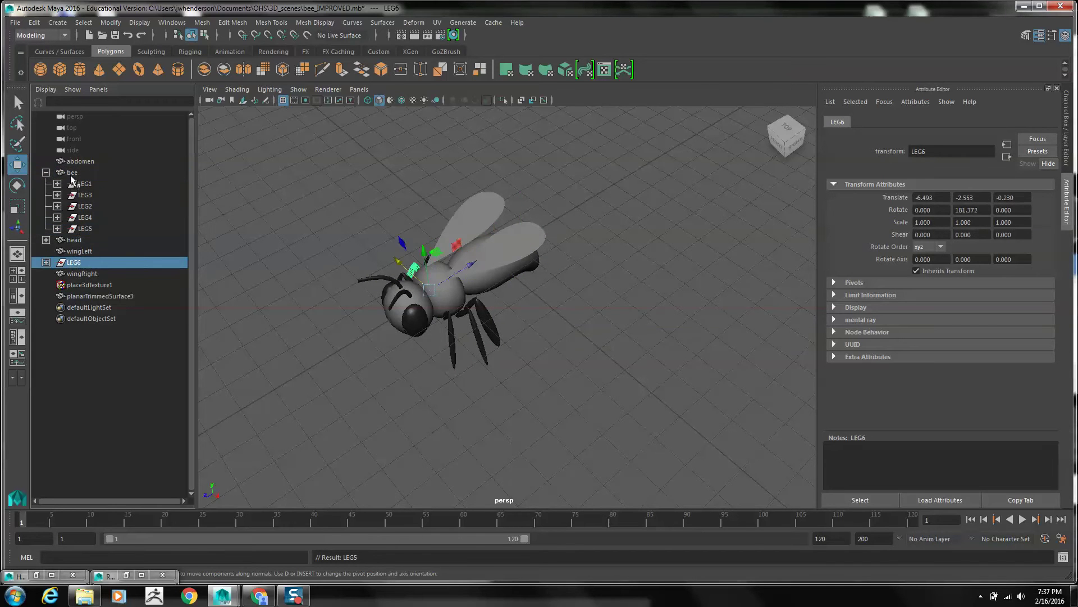
pyautogui.keyDown('ctrl'); pyautogui.click(73, 174); pyautogui.keyUp('ctrl')
pyautogui.press('p')
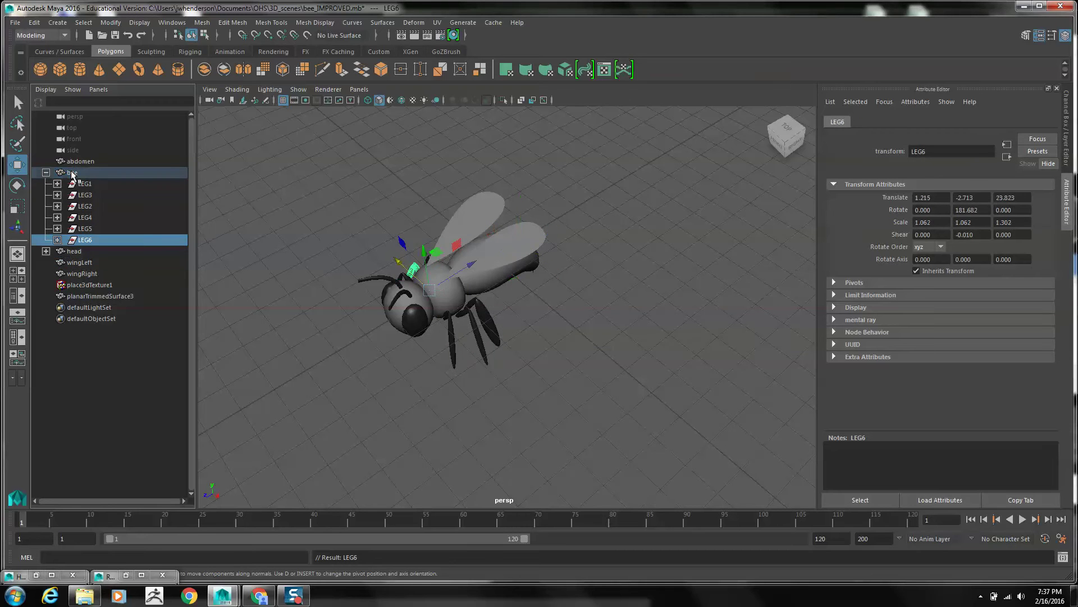
# Step: Parent the head, wingLeft, wingRight and abdomen under the bee group
pyautogui.click(74, 251)
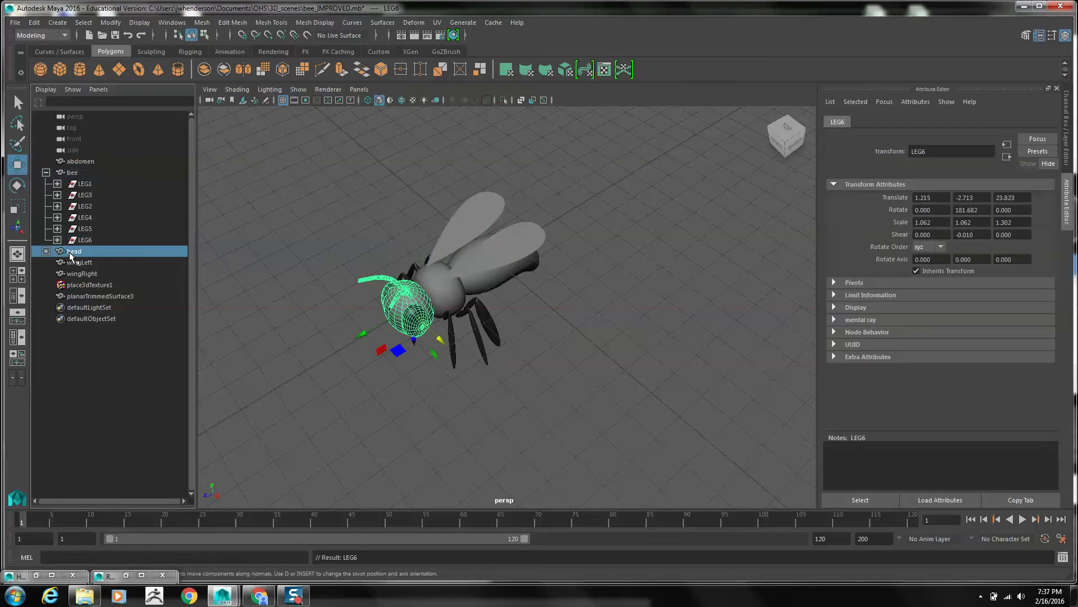
pyautogui.keyDown('ctrl'); pyautogui.click(79, 173); pyautogui.keyUp('ctrl')
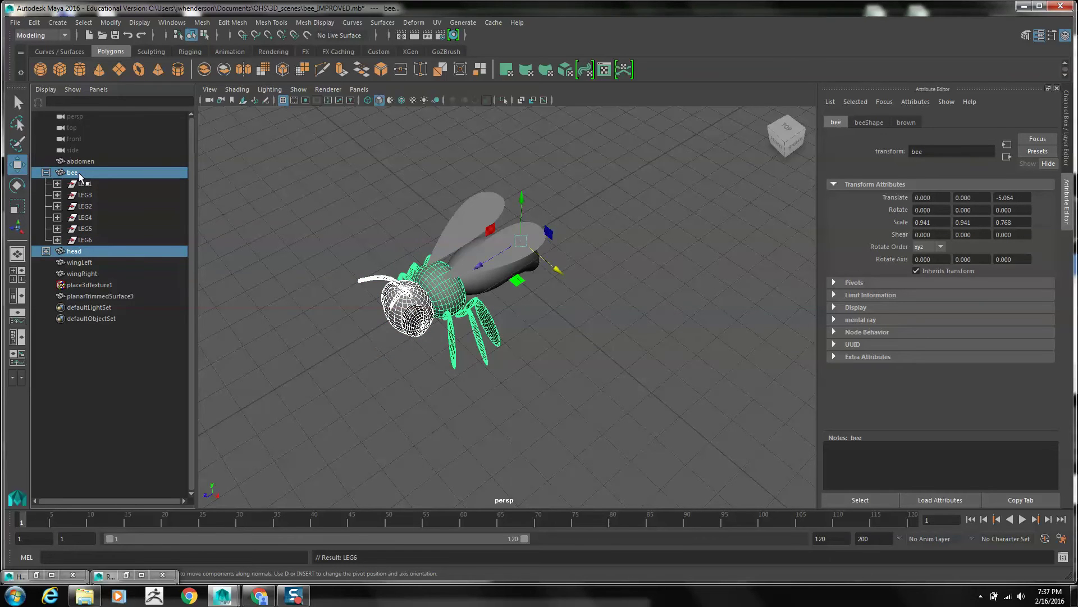
pyautogui.press('p')
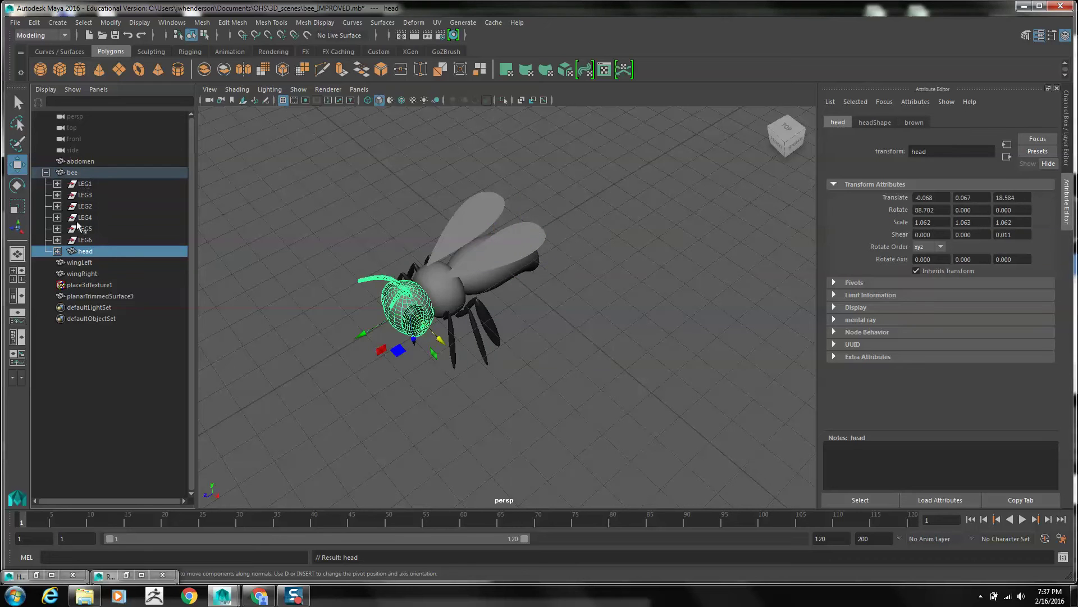
pyautogui.click(77, 263)
pyautogui.keyDown('ctrl'); pyautogui.click(75, 174); pyautogui.keyUp('ctrl')
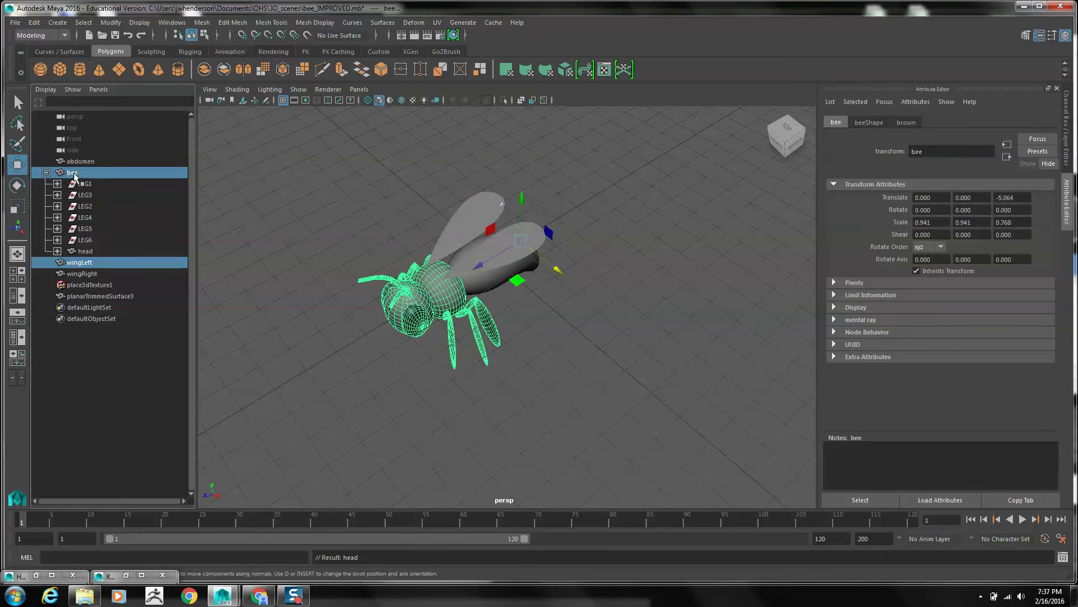
pyautogui.press('p')
pyautogui.click(81, 275)
pyautogui.keyDown('ctrl'); pyautogui.click(79, 173); pyautogui.keyUp('ctrl')
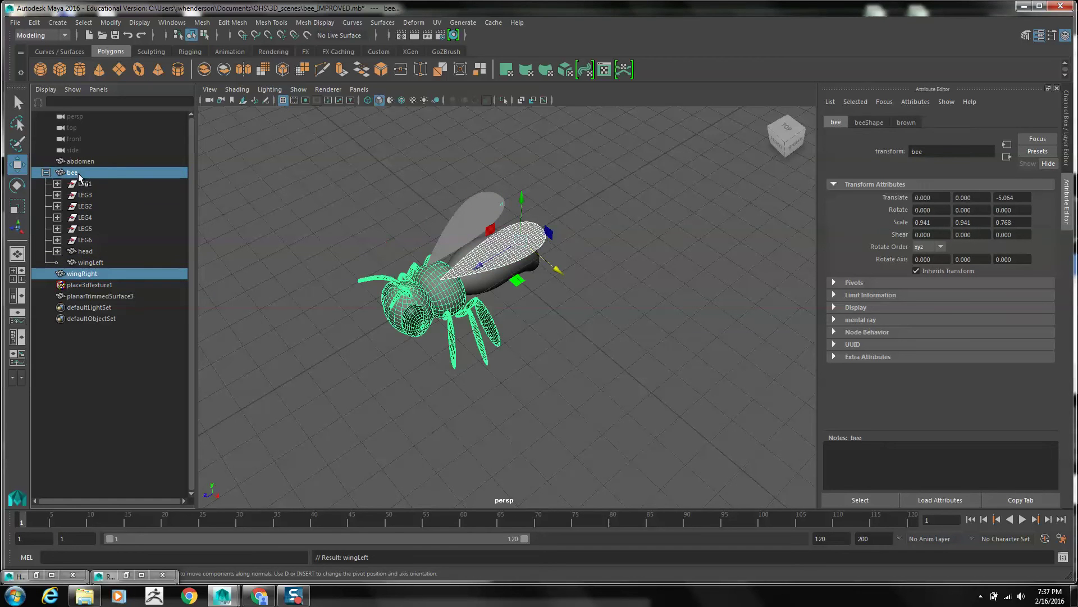
pyautogui.press('p')
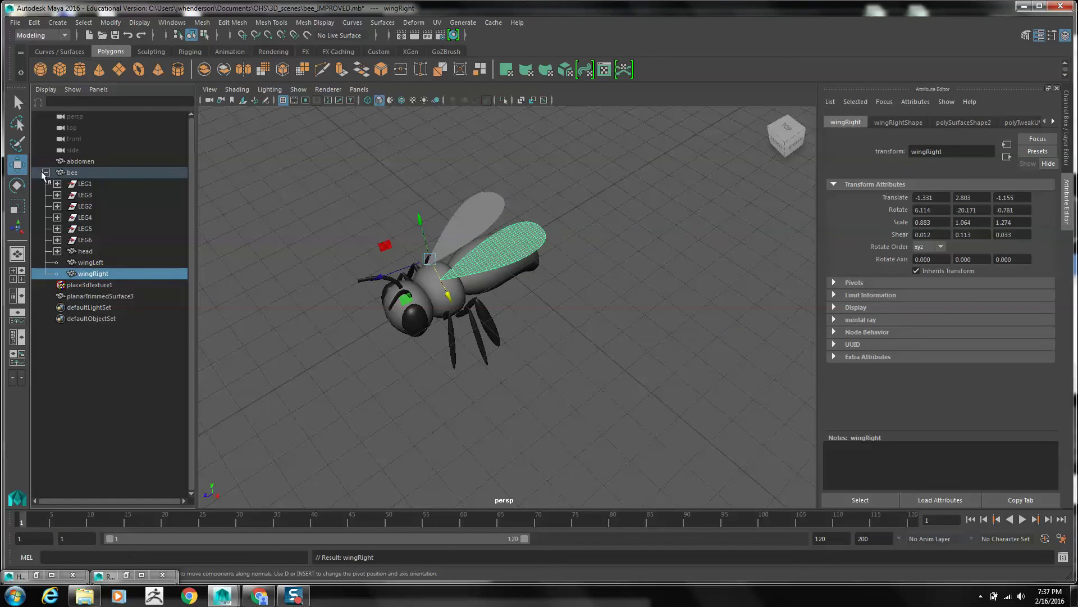
pyautogui.click(80, 161)
pyautogui.keyDown('ctrl'); pyautogui.click(73, 173); pyautogui.keyUp('ctrl')
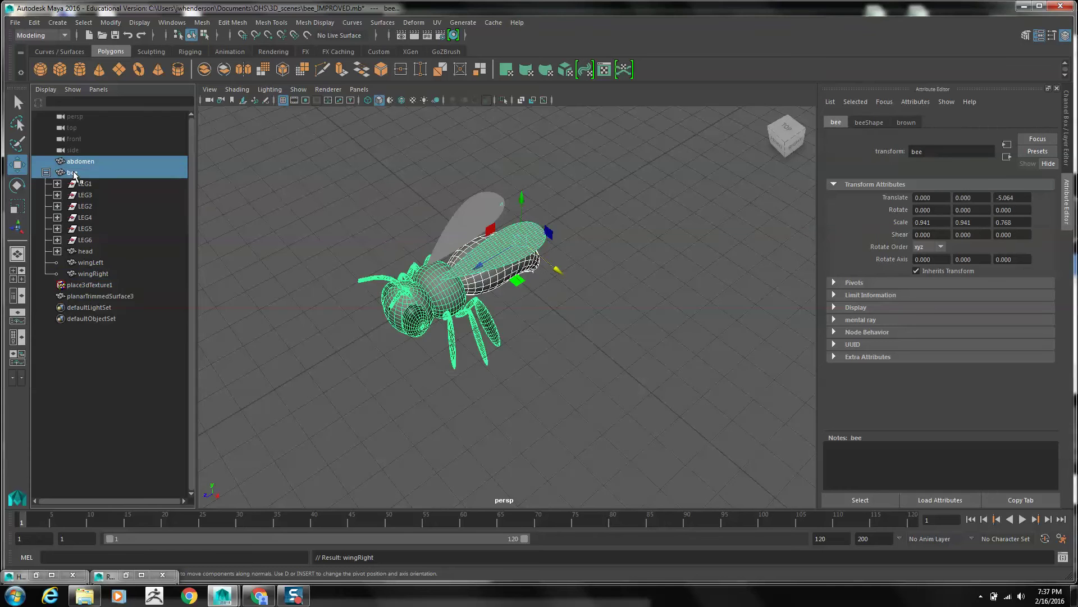
# Step: Finish parenting the abdomen under bee and reselect the whole bee group
pyautogui.press('p')
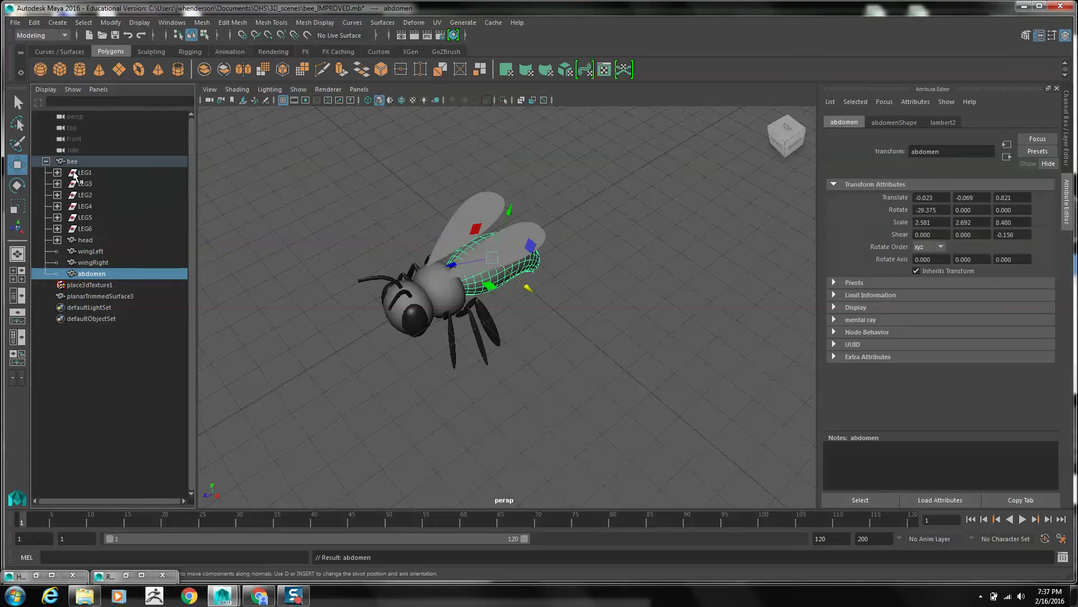
pyautogui.click(46, 162)
pyautogui.click(46, 162)
pyautogui.click(153, 192)
pyautogui.click(85, 162)
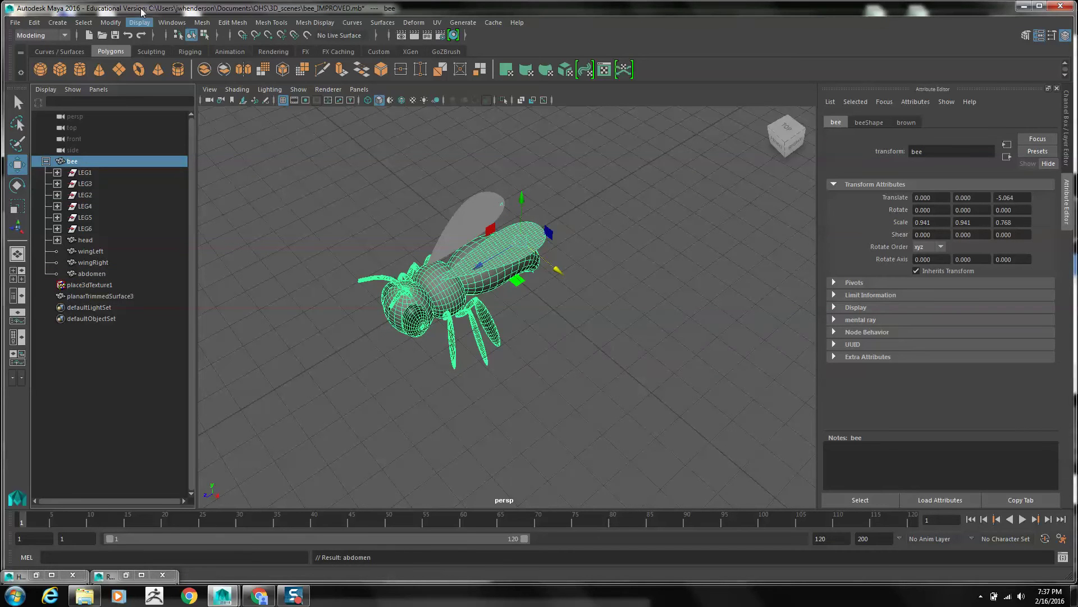
# Step: Center the bee group's pivot with Modify > Center Pivot, undoing accidental moves
pyautogui.click(107, 24)
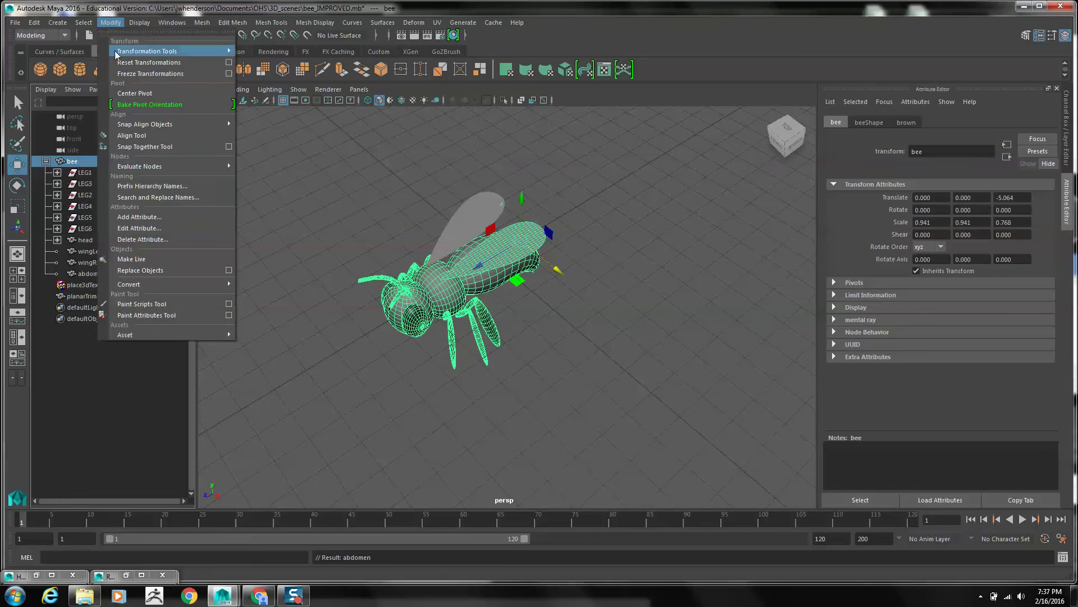
pyautogui.click(146, 93)
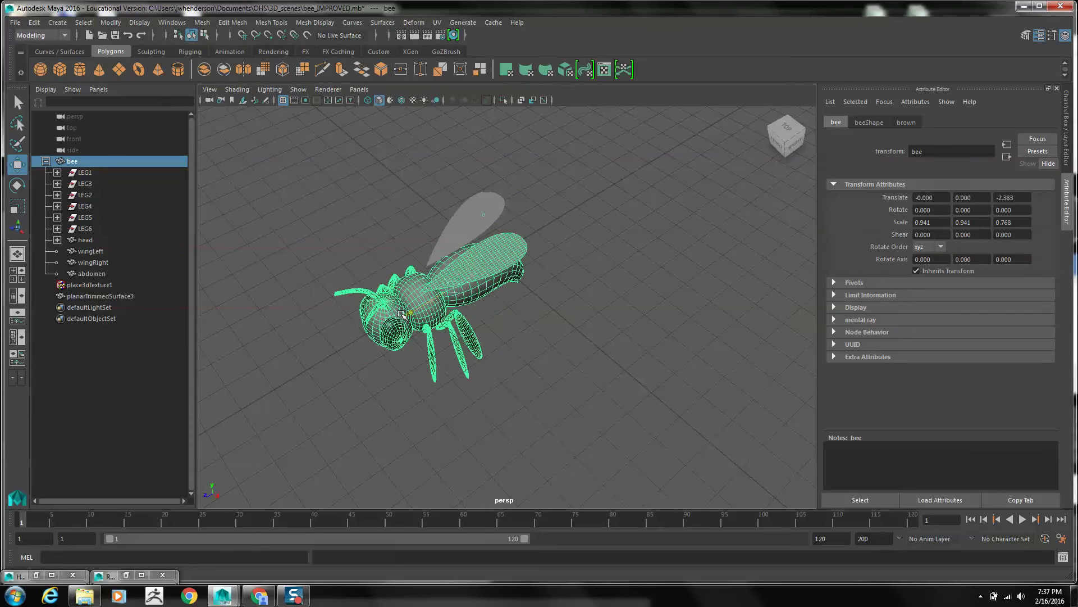
pyautogui.hotkey('ctrl', 'z')
pyautogui.hotkey('ctrl', 'z')
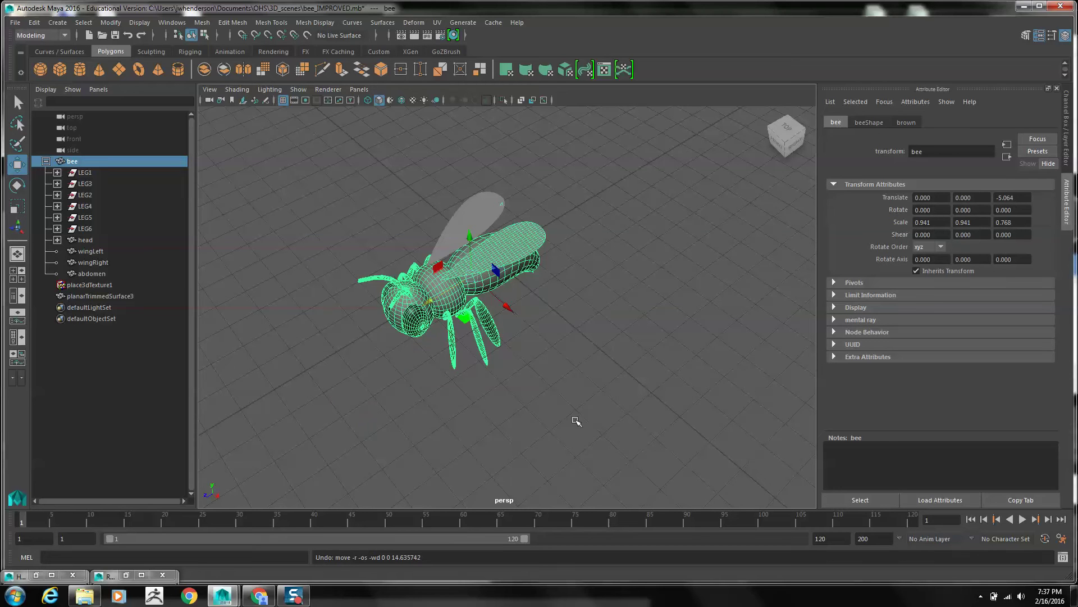
pyautogui.moveTo(577, 422)
pyautogui.keyDown('alt'); pyautogui.mouseDown()
pyautogui.moveTo(503, 375)
pyautogui.moveTo(568, 411)
pyautogui.mouseUp(); pyautogui.keyUp('alt')
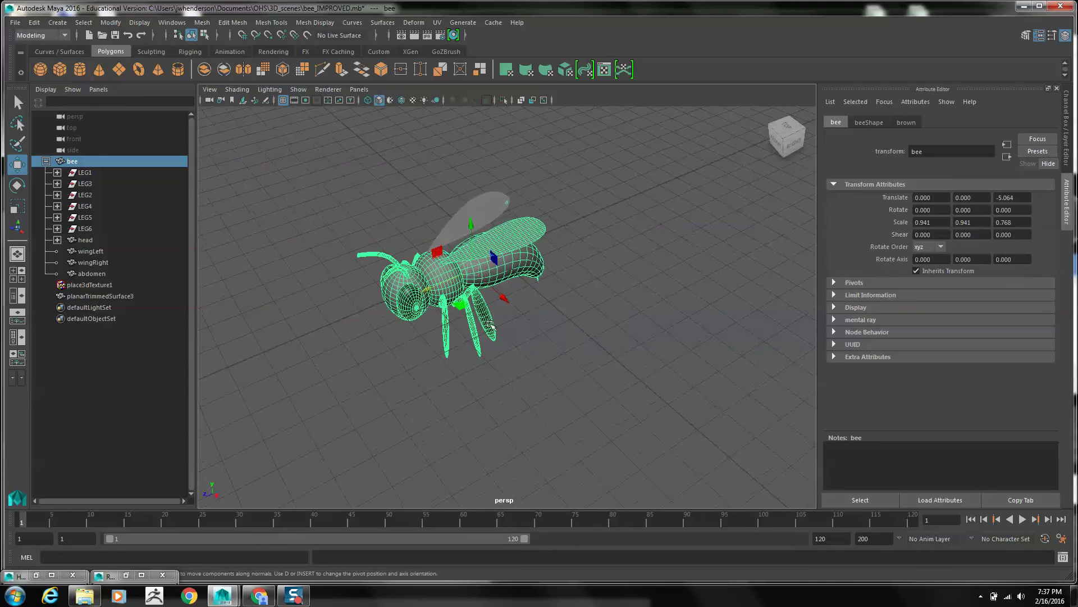
pyautogui.moveTo(430, 290); pyautogui.dragTo(247, 349)
pyautogui.hotkey('ctrl', 'z')
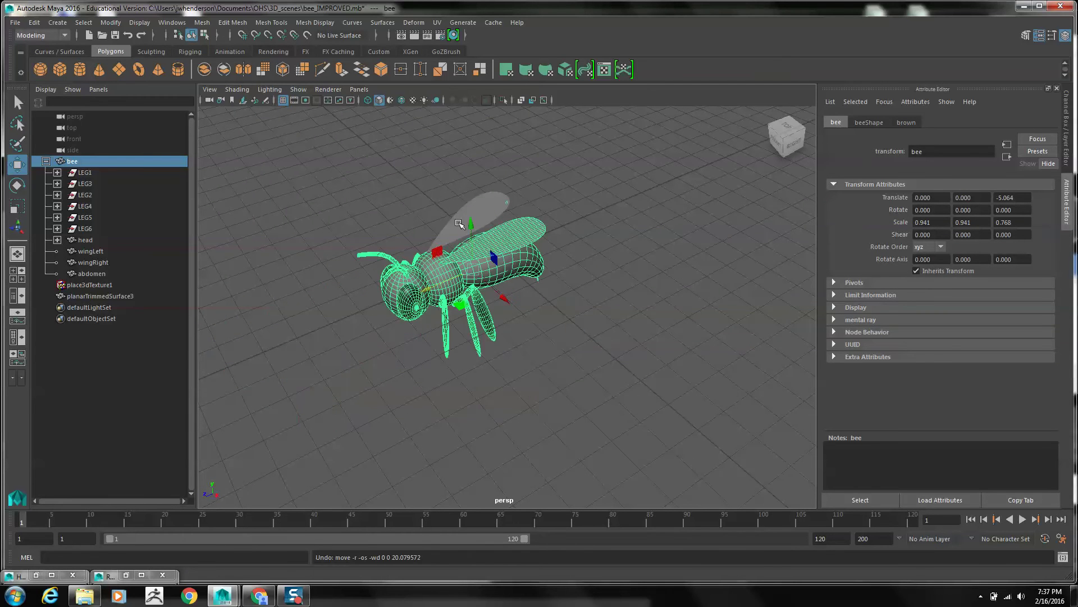
# Step: Delete the old wingLeft object
pyautogui.click(459, 223)
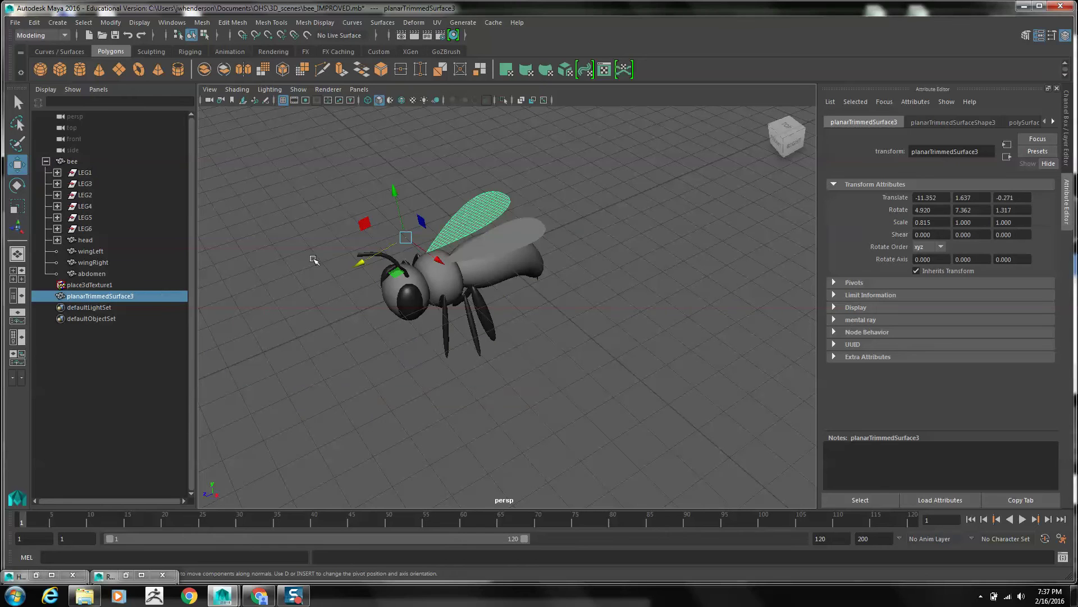
pyautogui.click(100, 262)
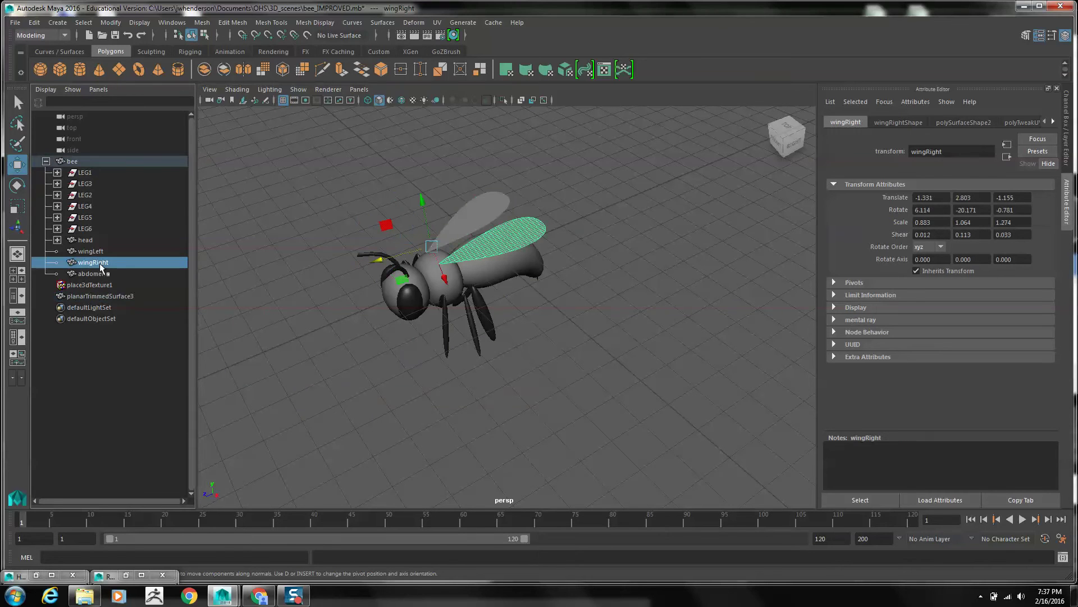
pyautogui.click(100, 252)
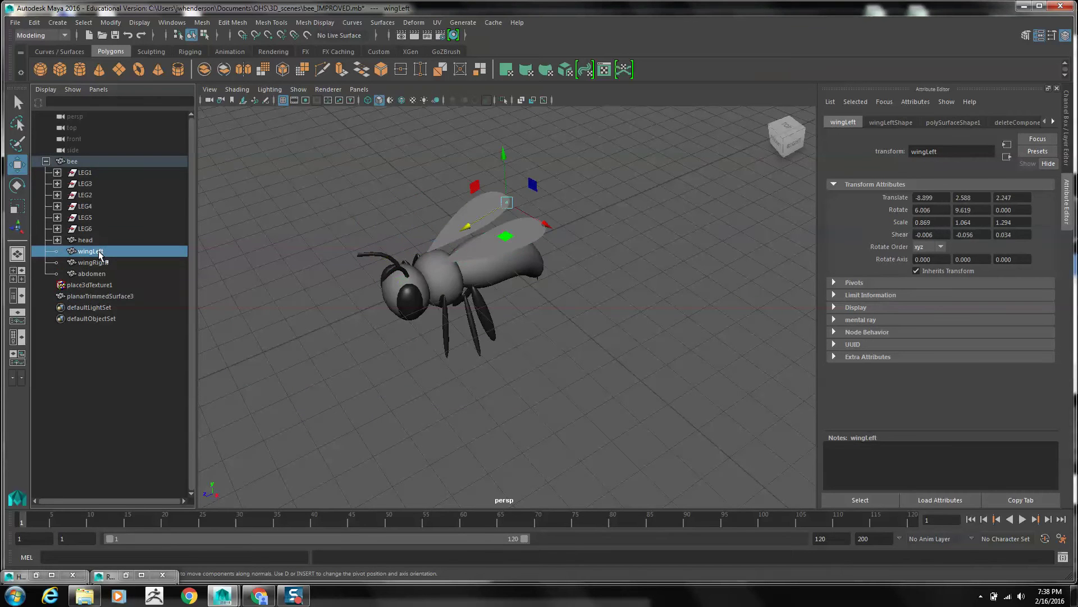
pyautogui.press('Delete')
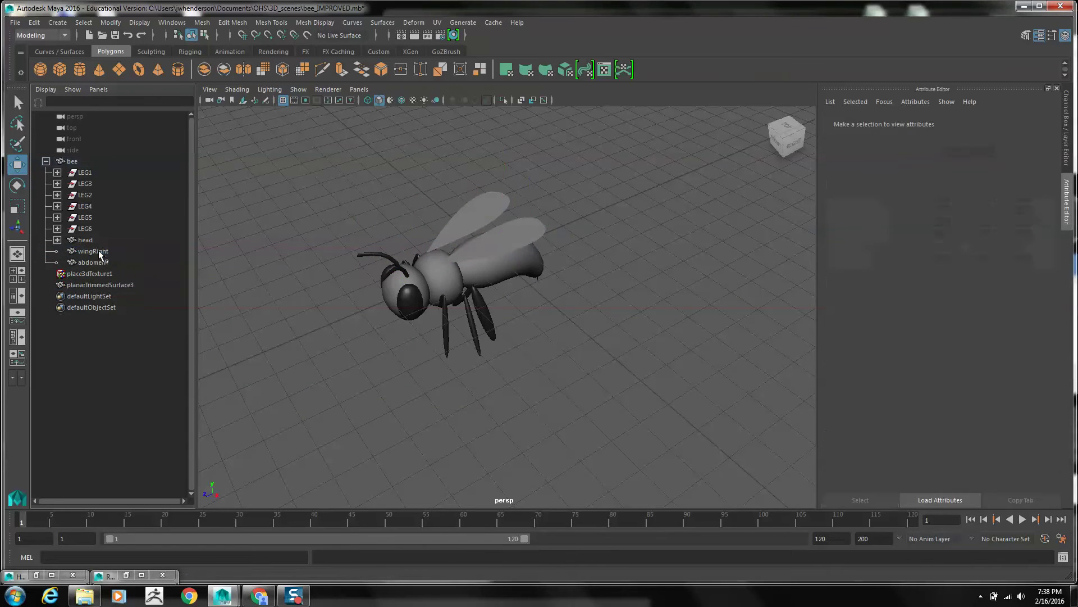
# Step: Rename planarTrimmedSurface3 to wingLeft, parent it under bee, and test-move the bee
pyautogui.doubleClick(95, 284)
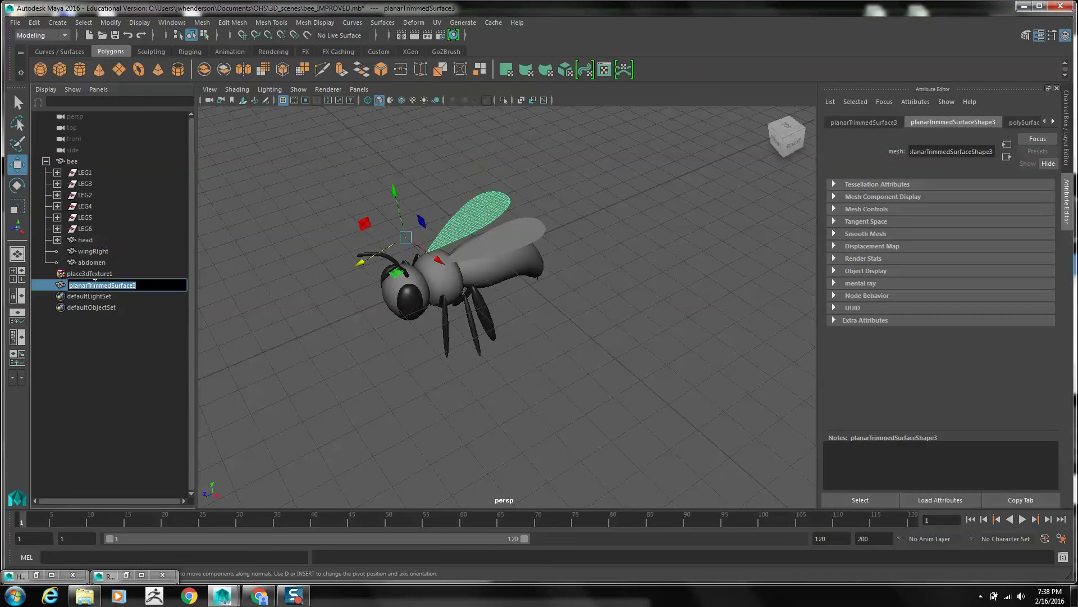
pyautogui.write('wingLeft')
pyautogui.press('Return')
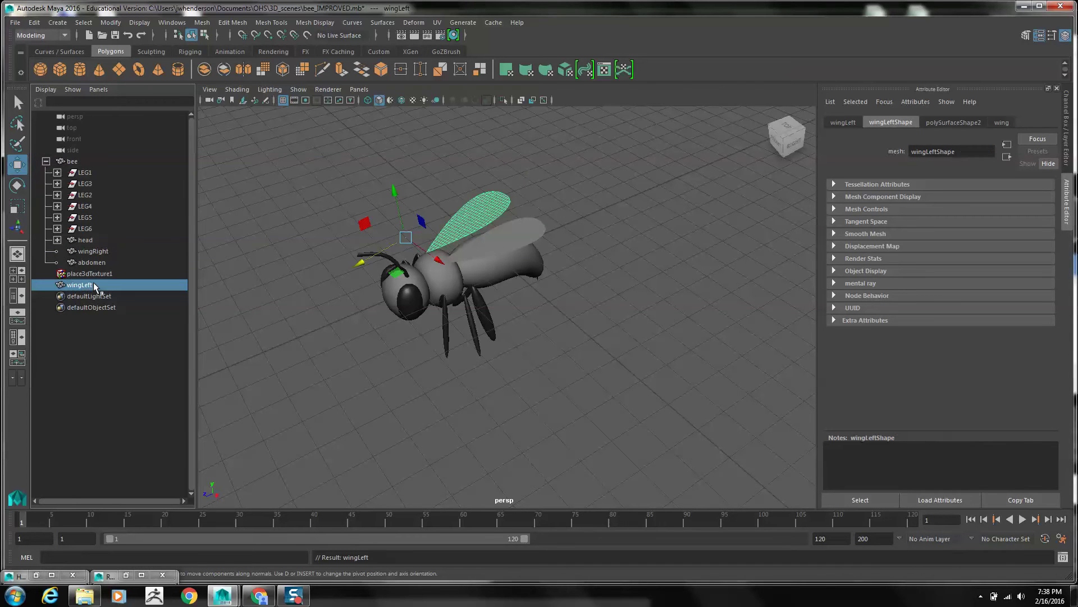
pyautogui.keyDown('ctrl'); pyautogui.click(75, 162); pyautogui.keyUp('ctrl')
pyautogui.press('p')
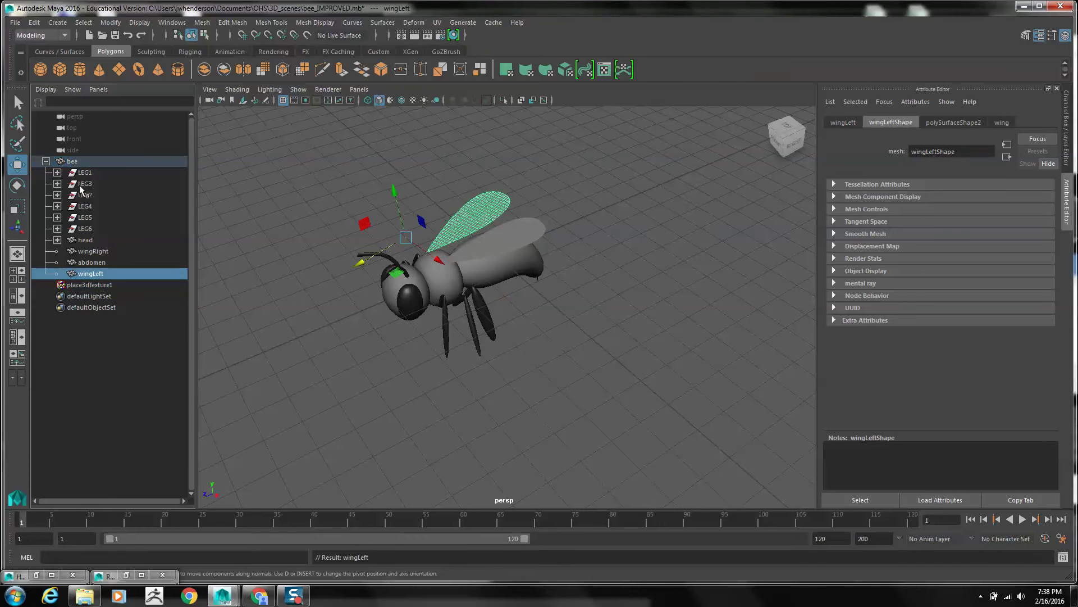
pyautogui.click(89, 195)
pyautogui.click(72, 162)
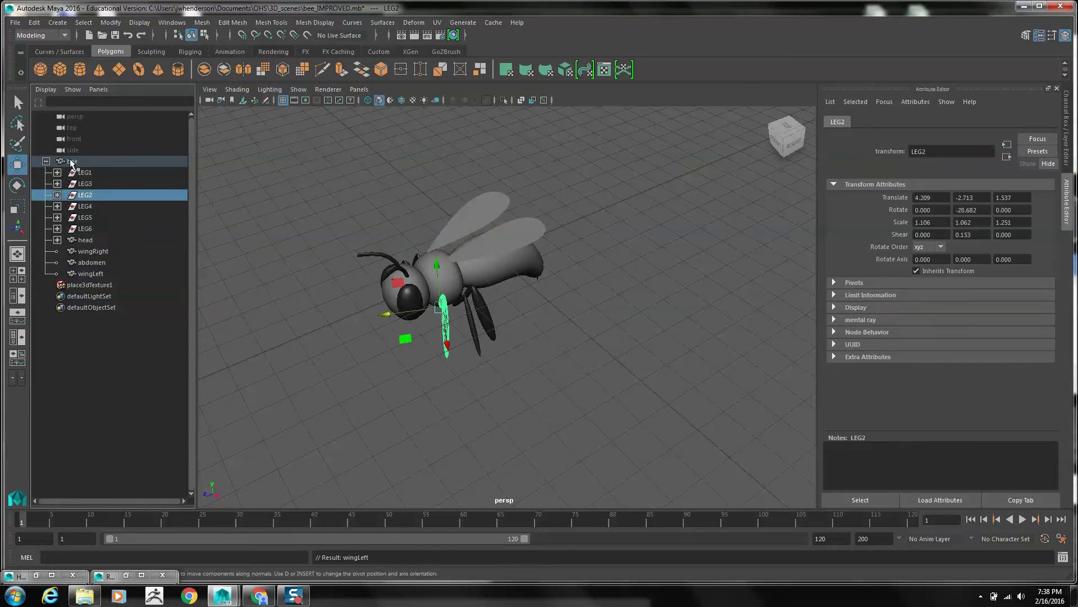
pyautogui.moveTo(430, 290); pyautogui.dragTo(381, 317)
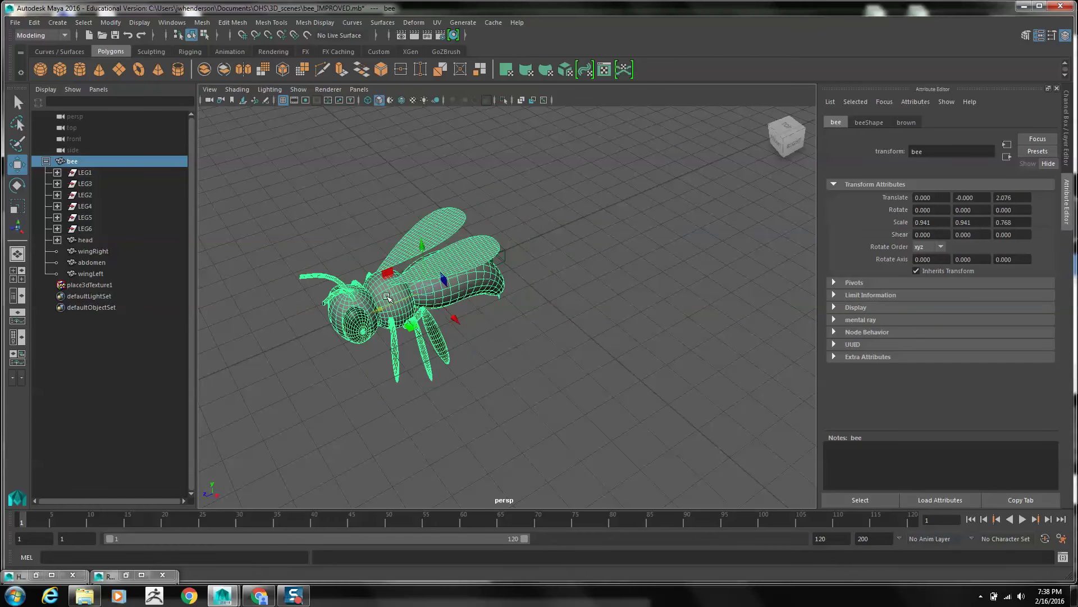
# Step: Tilt the left wing slightly and key its rotation at frame 1
pyautogui.click(408, 253)
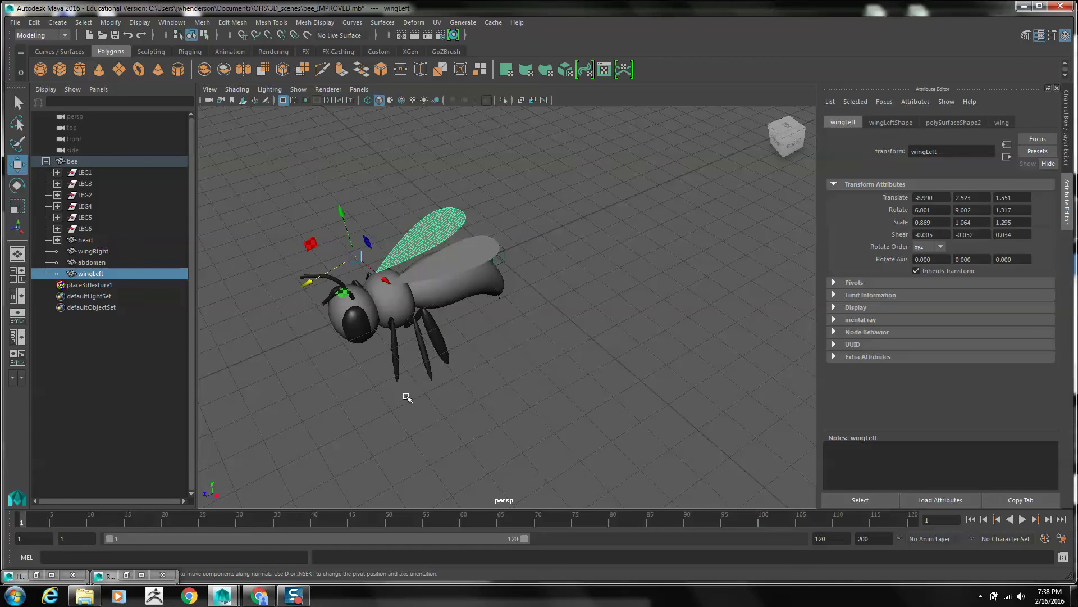
pyautogui.press('e')
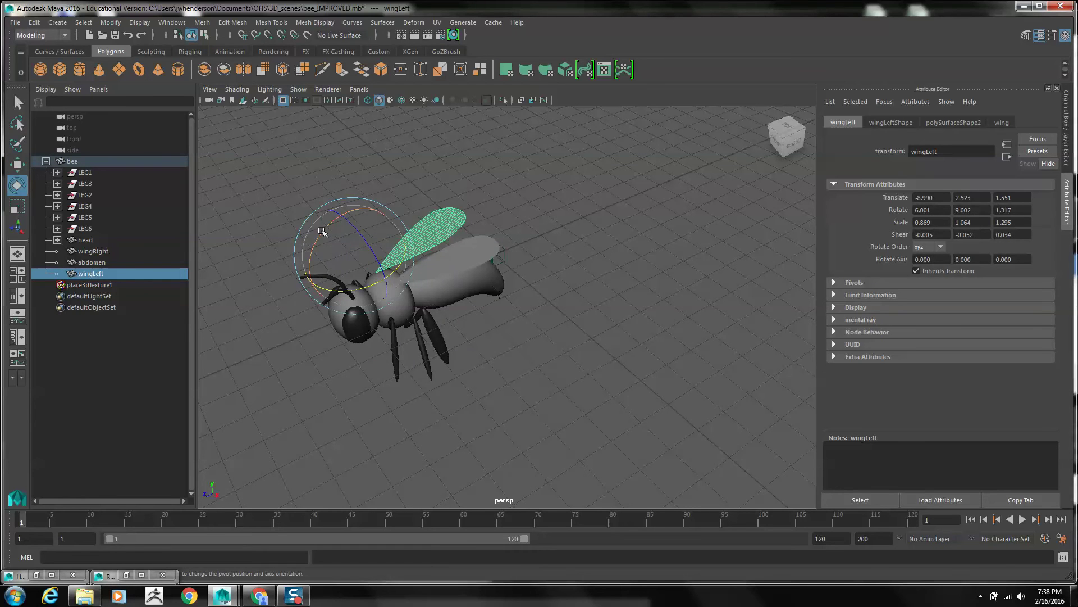
pyautogui.moveTo(324, 232)
pyautogui.mouseDown()
pyautogui.moveTo(310, 236)
pyautogui.moveTo(326, 236)
pyautogui.mouseUp()
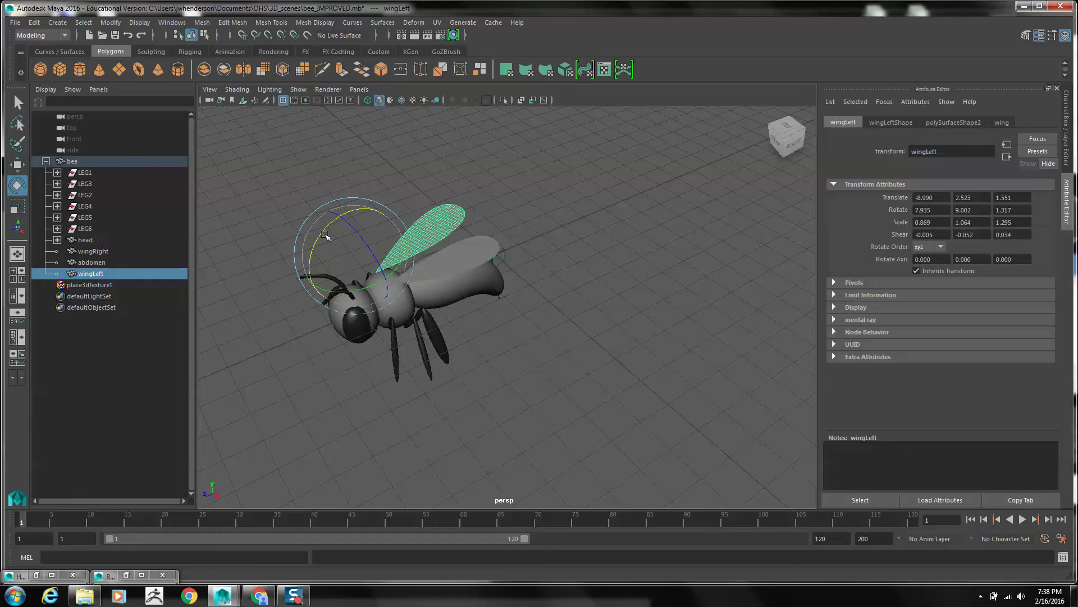
pyautogui.hotkey('shift', 'e')
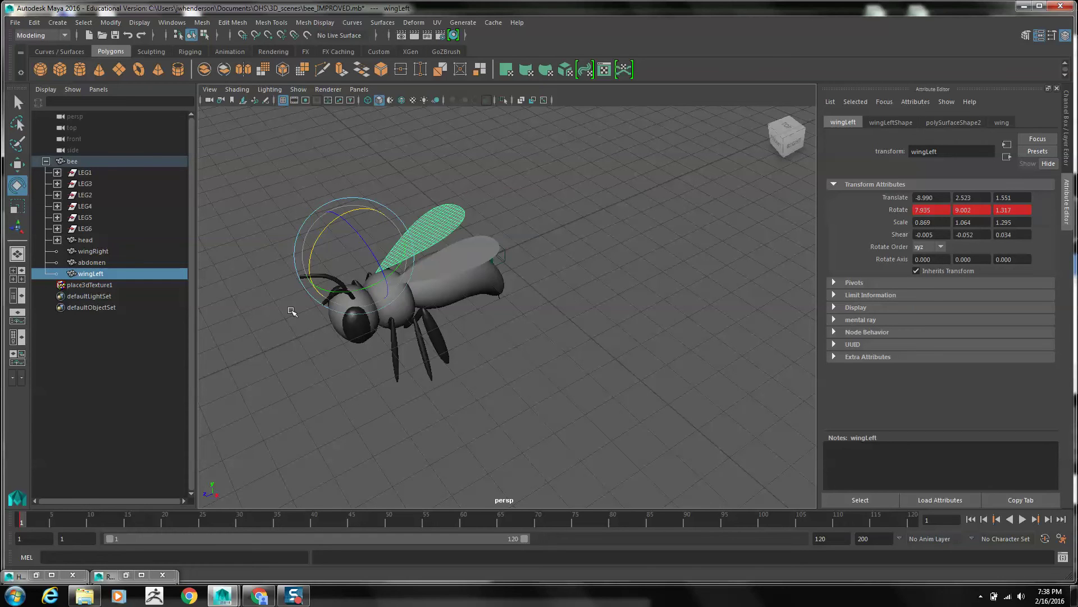
# Step: Raise the left wing and key its rotation at frame 5
pyautogui.click(51, 518)
pyautogui.moveTo(314, 246); pyautogui.dragTo(307, 247)
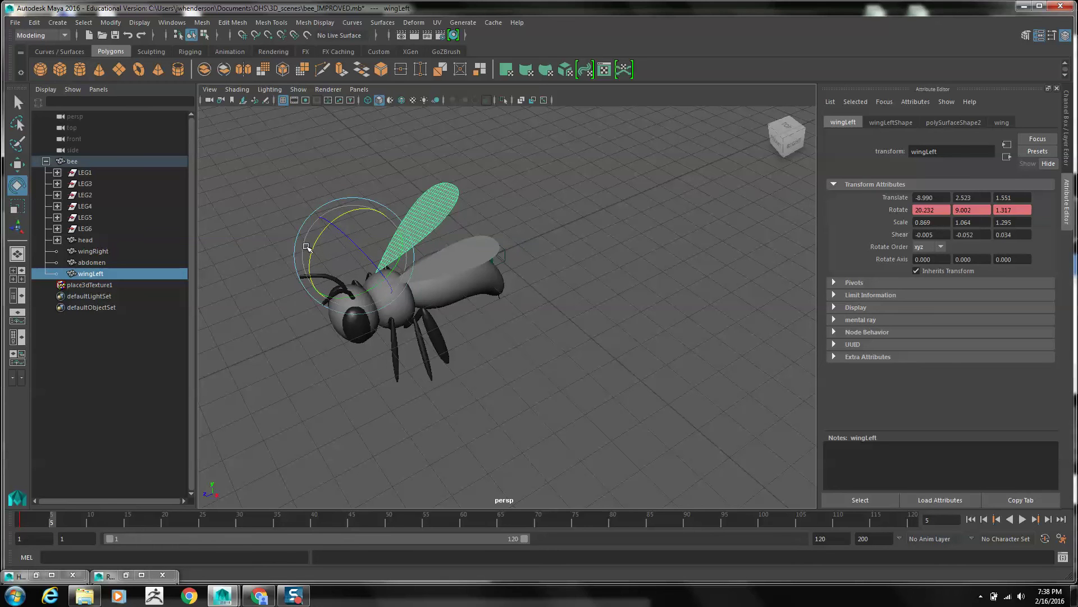
pyautogui.hotkey('ctrl', 'e')
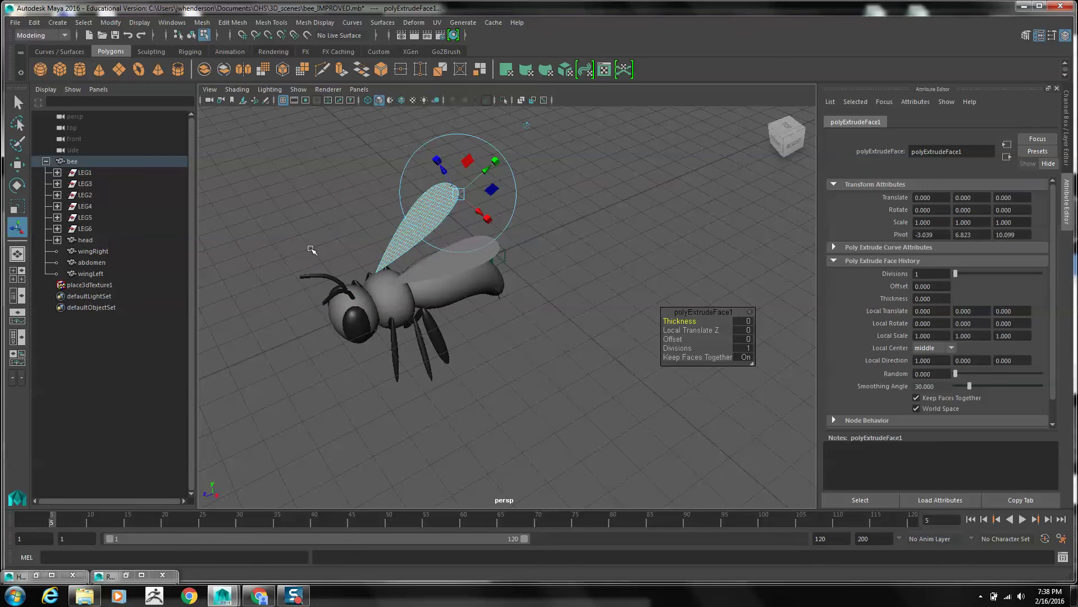
pyautogui.hotkey('ctrl', 'z')
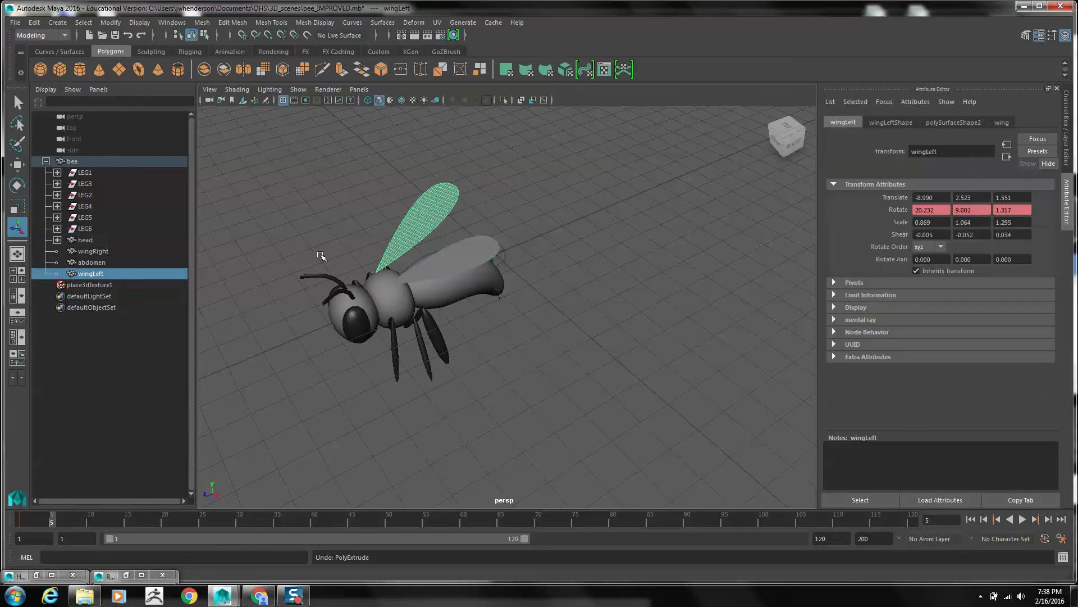
pyautogui.click(140, 252)
pyautogui.click(88, 274)
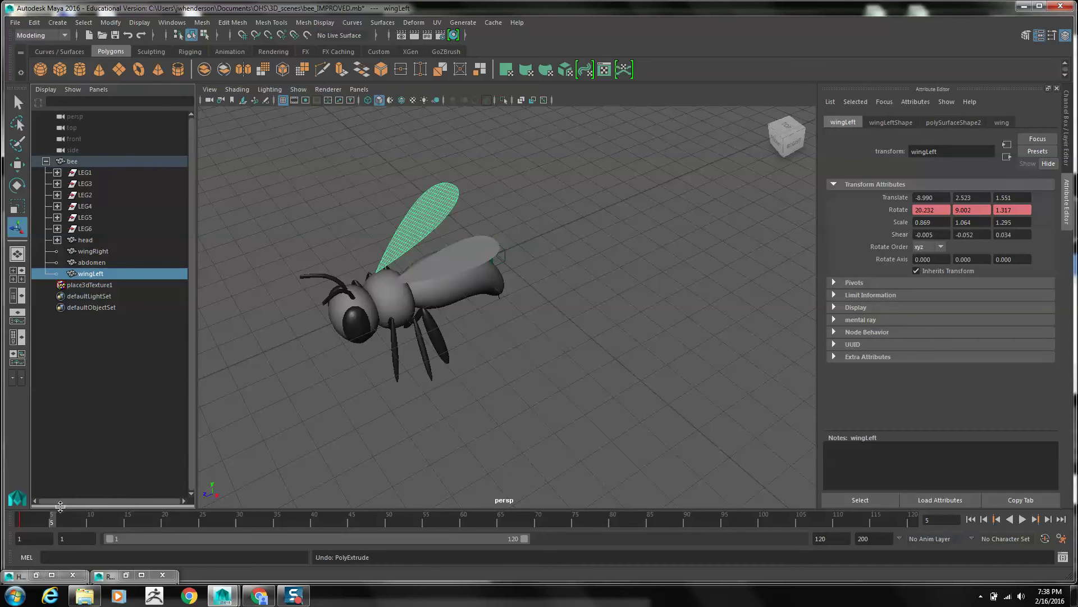
pyautogui.hotkey('shift', 'e')
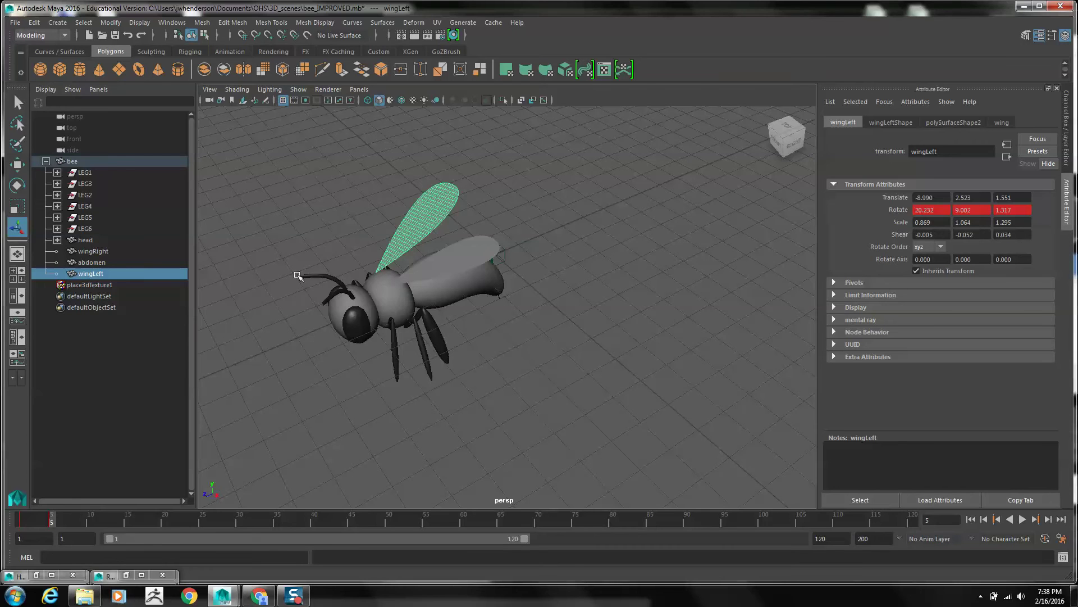
# Step: Rotate the left wing back down at frame 8
pyautogui.click(160, 251)
pyautogui.click(101, 273)
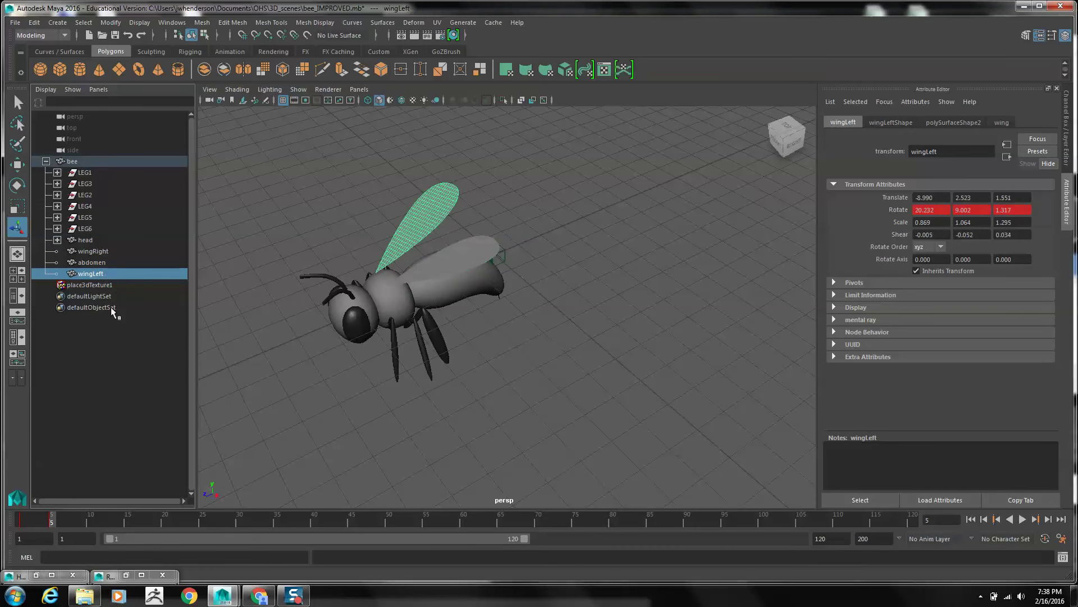
pyautogui.moveTo(55, 517); pyautogui.dragTo(76, 522)
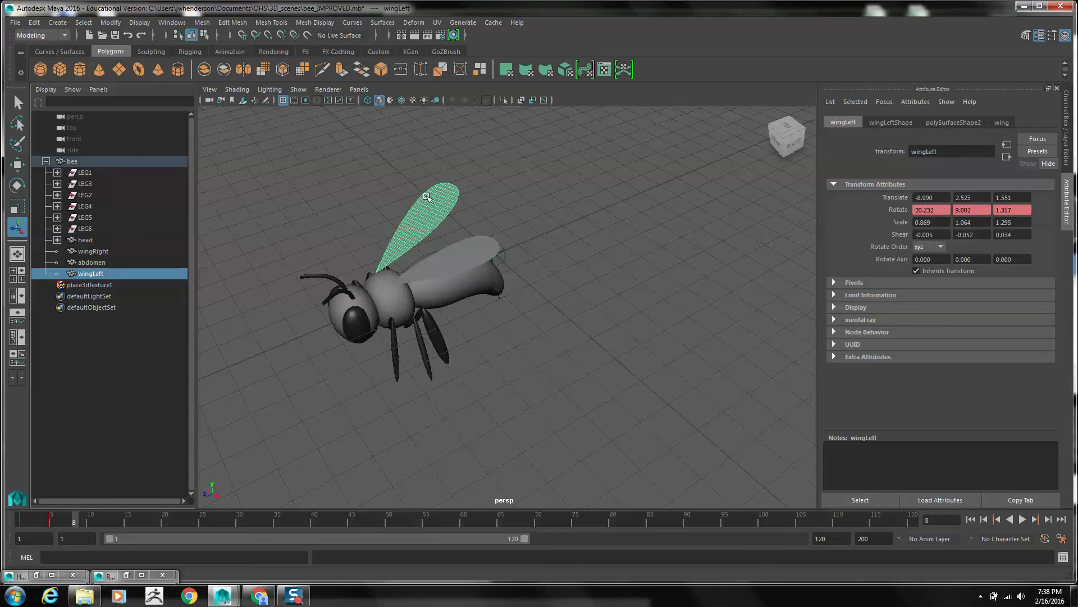
pyautogui.click(21, 187)
pyautogui.moveTo(316, 238); pyautogui.dragTo(333, 233)
# Step: Key the left wing at frame 8, then key the right wing's rotation at frame 1
pyautogui.press('s')
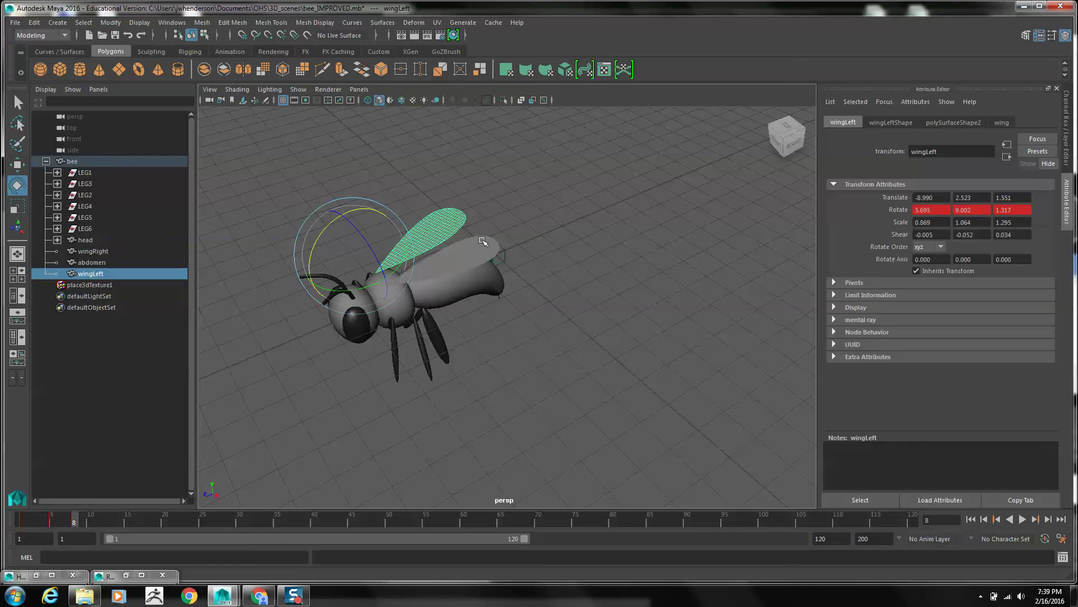
pyautogui.click(465, 256)
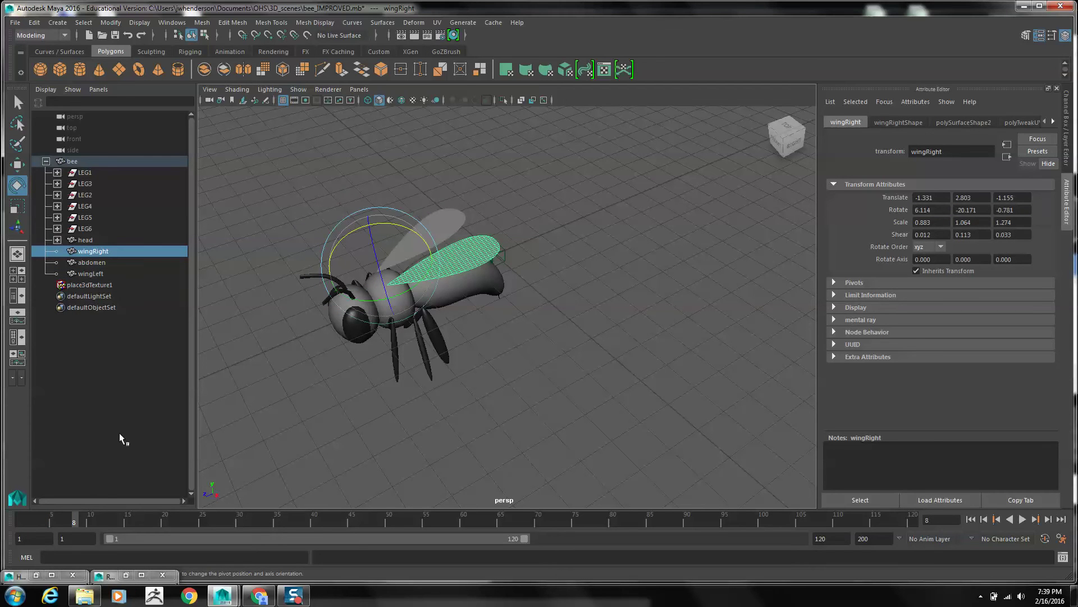
pyautogui.moveTo(73, 521); pyautogui.dragTo(7, 525)
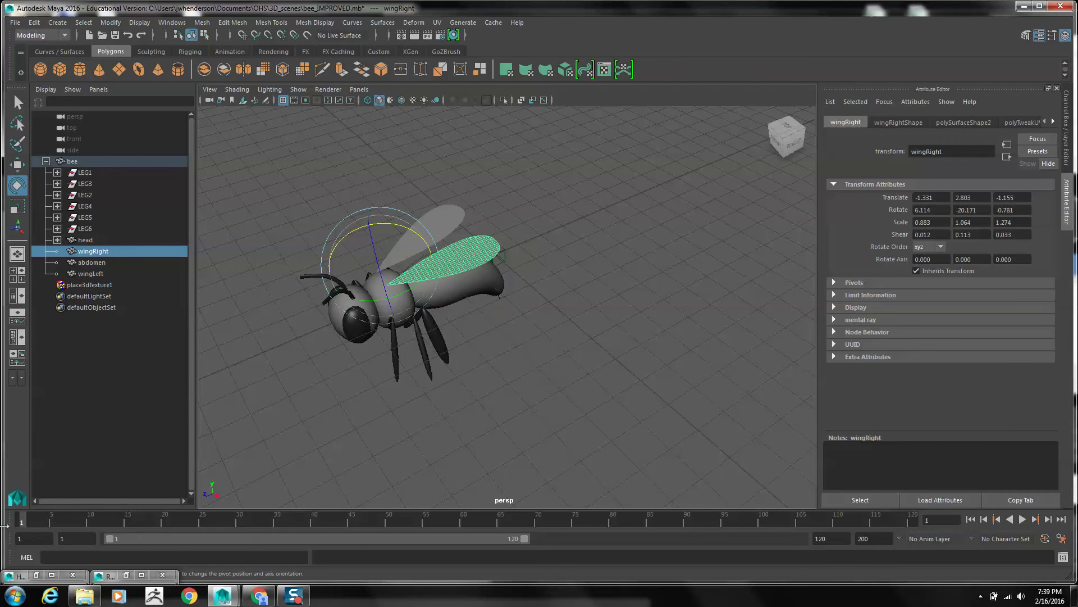
pyautogui.press('s')
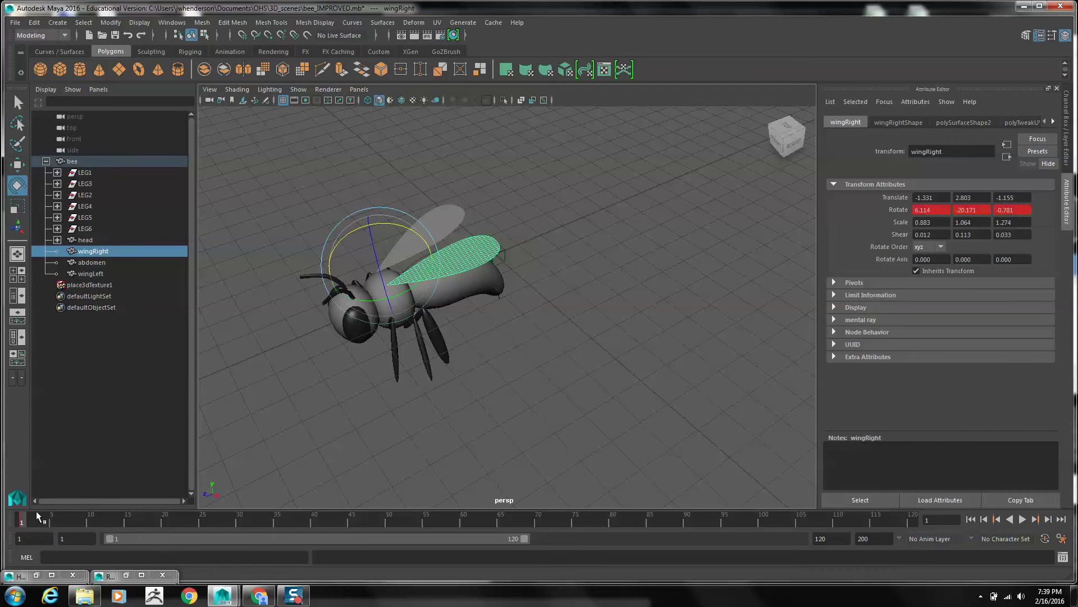
# Step: Raise the right wing to Rotate X 16.849 and key it at frame 6
pyautogui.moveTo(397, 227); pyautogui.dragTo(388, 224)
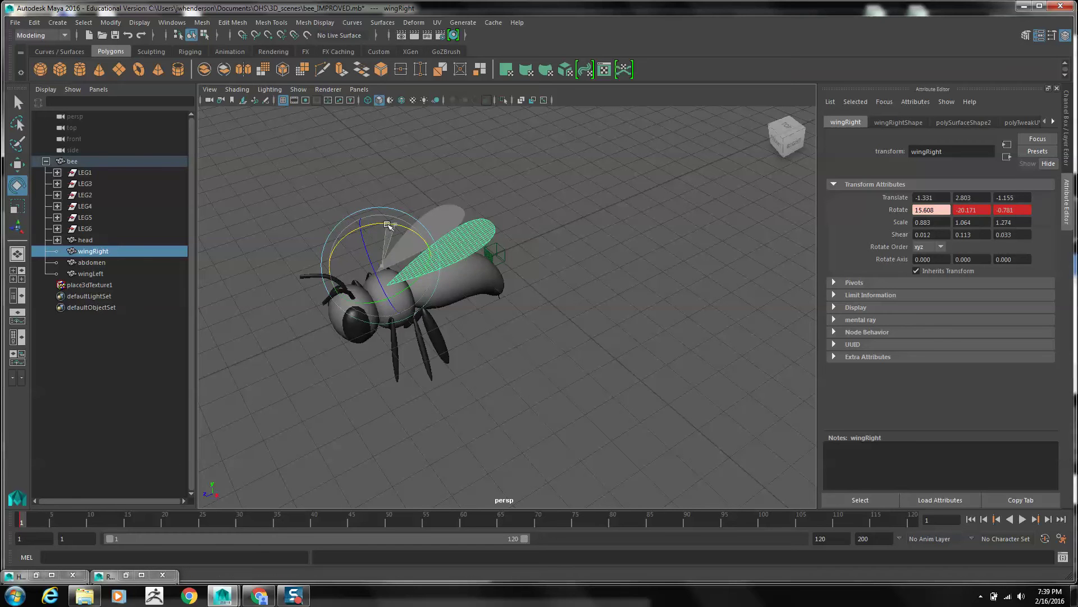
pyautogui.click(60, 521)
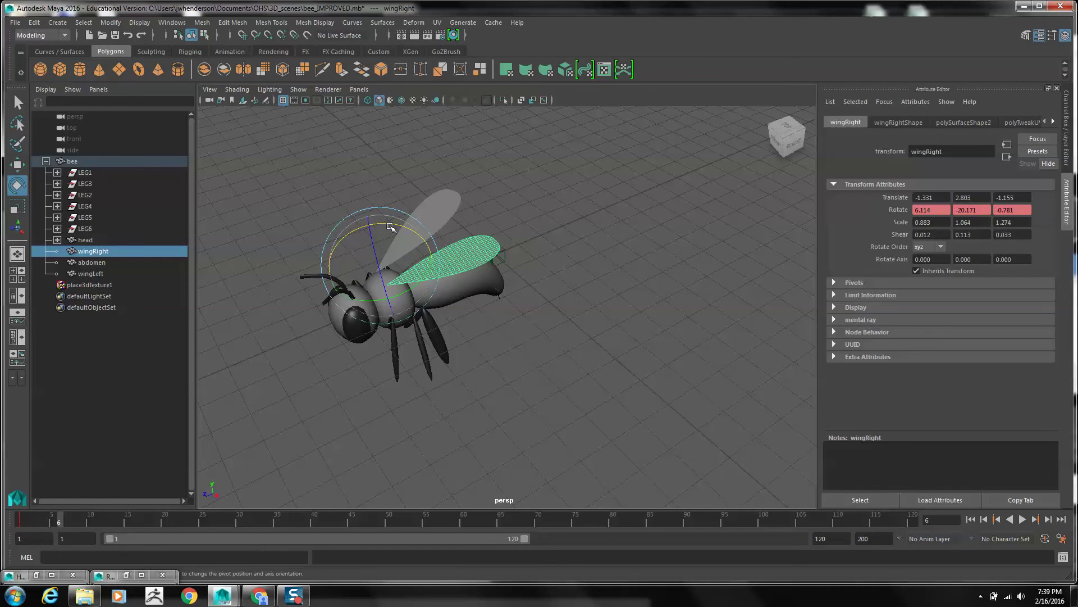
pyautogui.moveTo(391, 227); pyautogui.dragTo(347, 232)
pyautogui.hotkey('ctrl', 'z')
pyautogui.press('s')
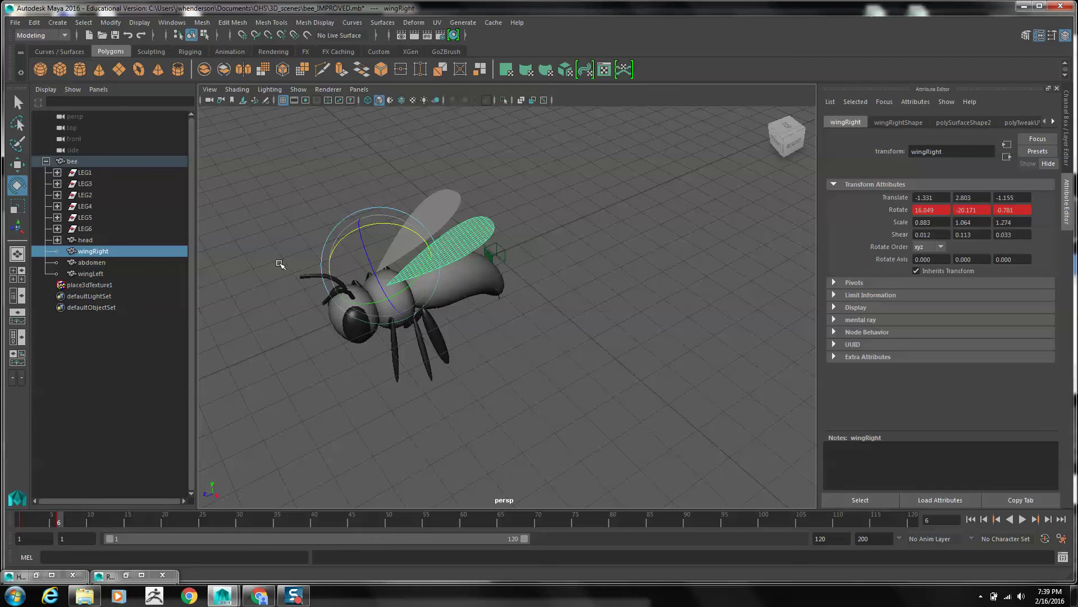
# Step: Lower the right wing to Rotate X 5.274, key it at frame 10, and play back
pyautogui.click(90, 518)
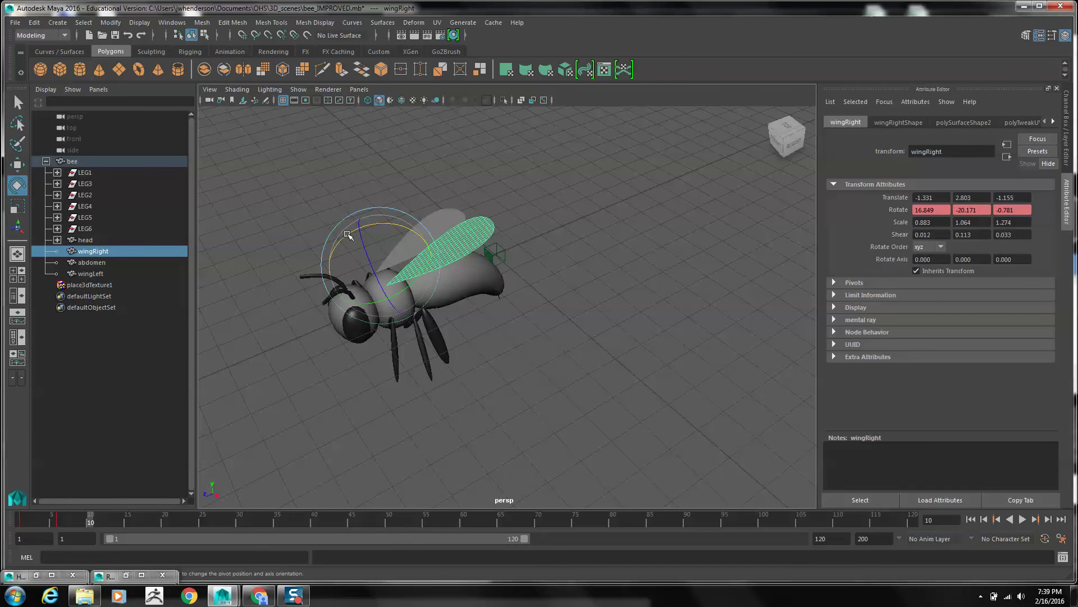
pyautogui.moveTo(348, 233); pyautogui.dragTo(357, 235)
pyautogui.press('s')
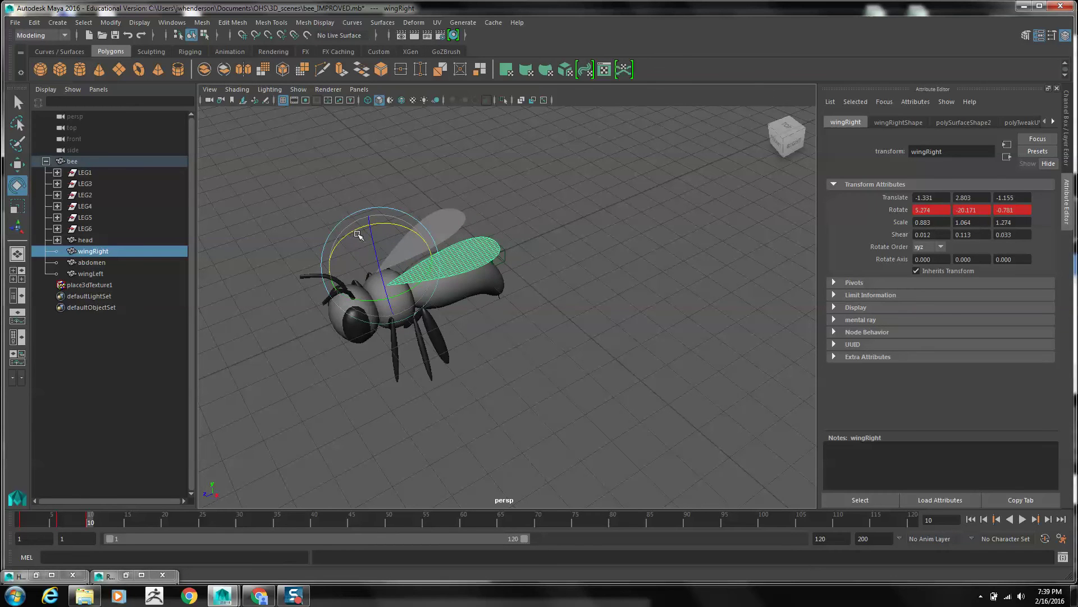
pyautogui.click(26, 520)
pyautogui.hotkey('alt', 'v')
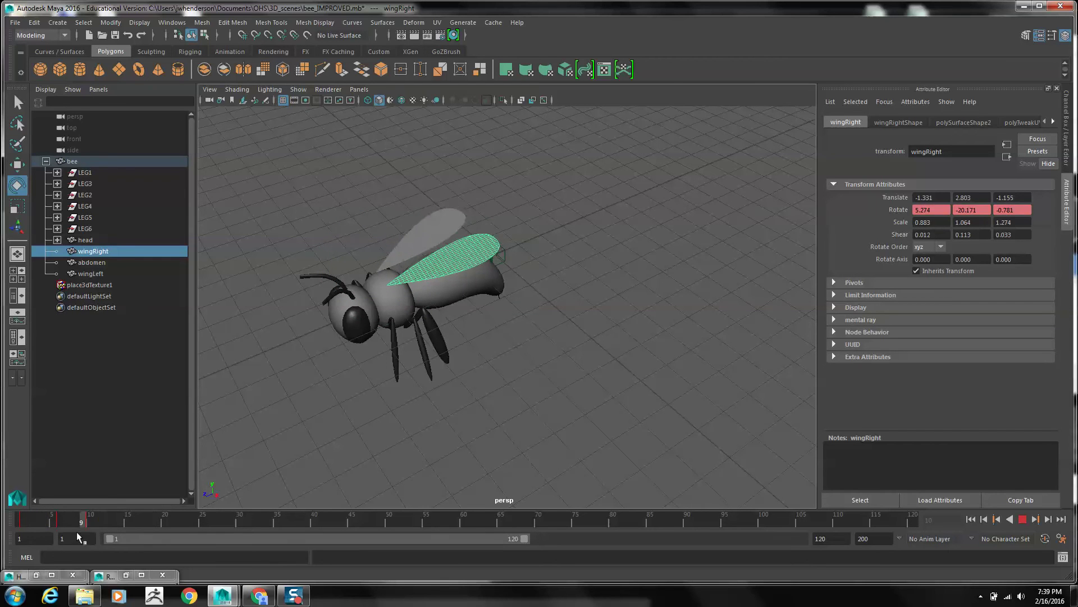
pyautogui.click(90, 521)
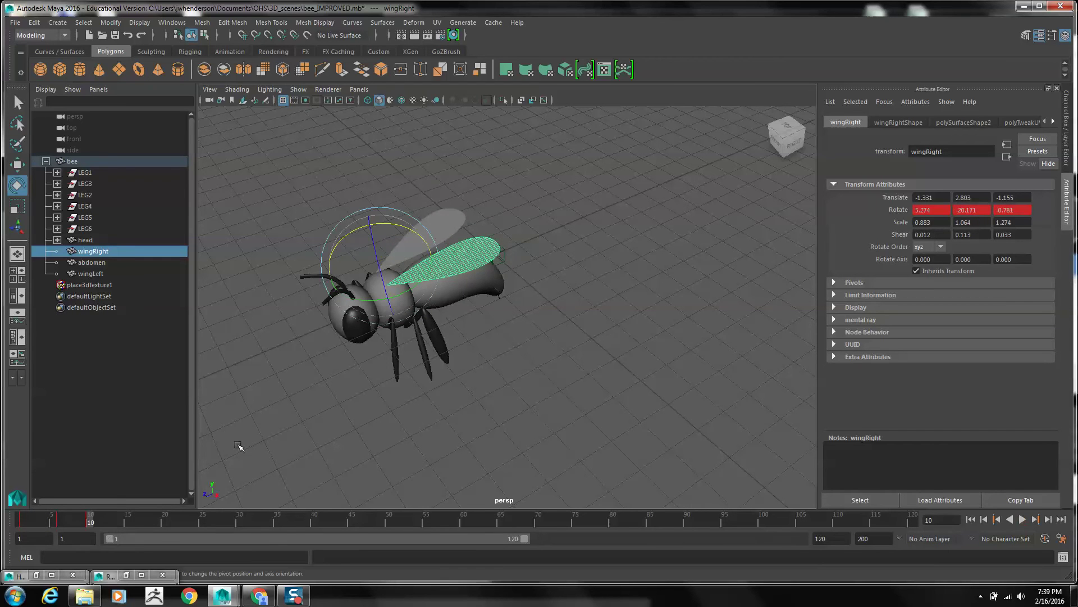
# Step: Set wingRight's Rotate X curve Post Infinity to Cycle in the Graph Editor
pyautogui.click(174, 25)
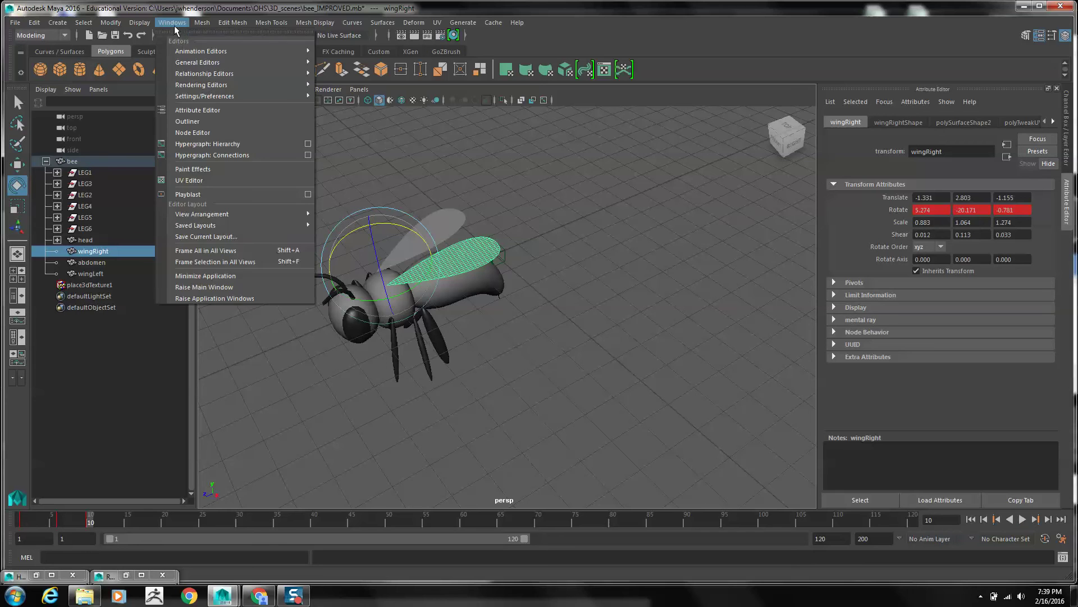
pyautogui.moveTo(188, 52)
pyautogui.click(347, 61)
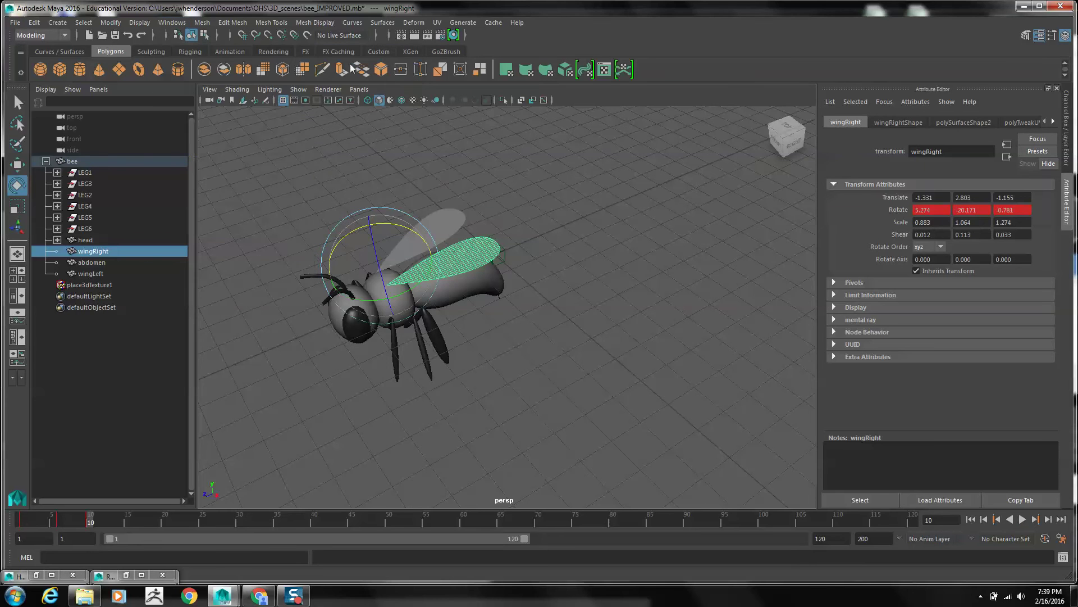
pyautogui.click(444, 201)
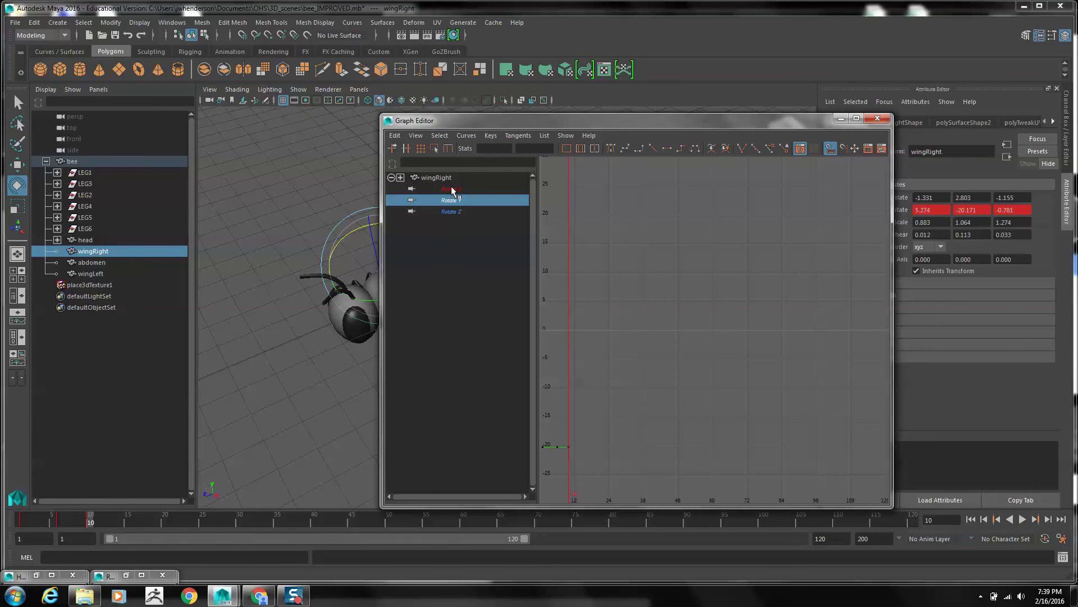
pyautogui.click(452, 190)
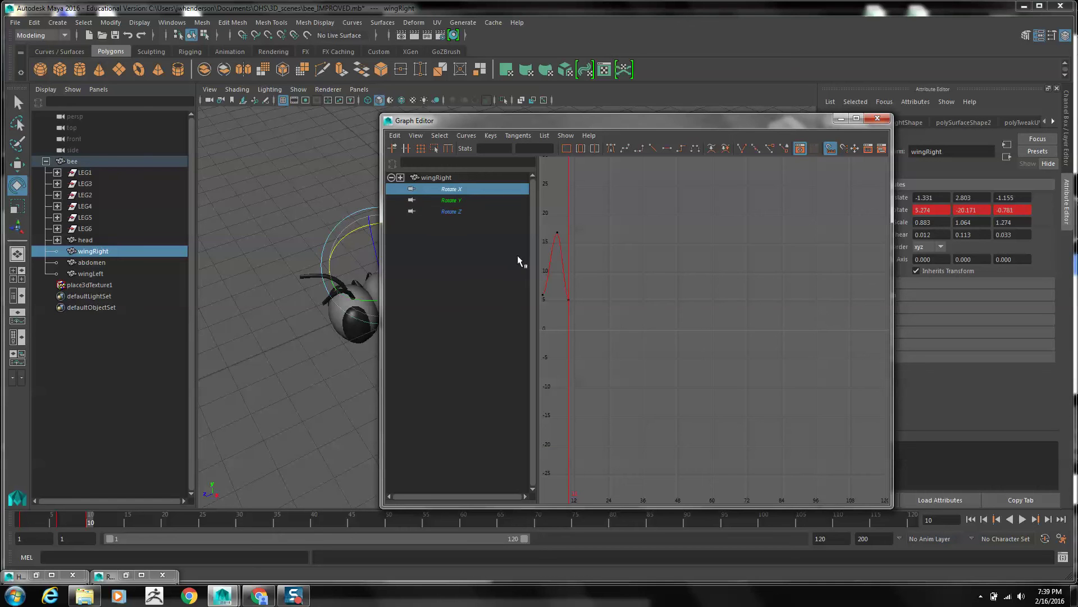
pyautogui.click(416, 136)
pyautogui.moveTo(436, 139)
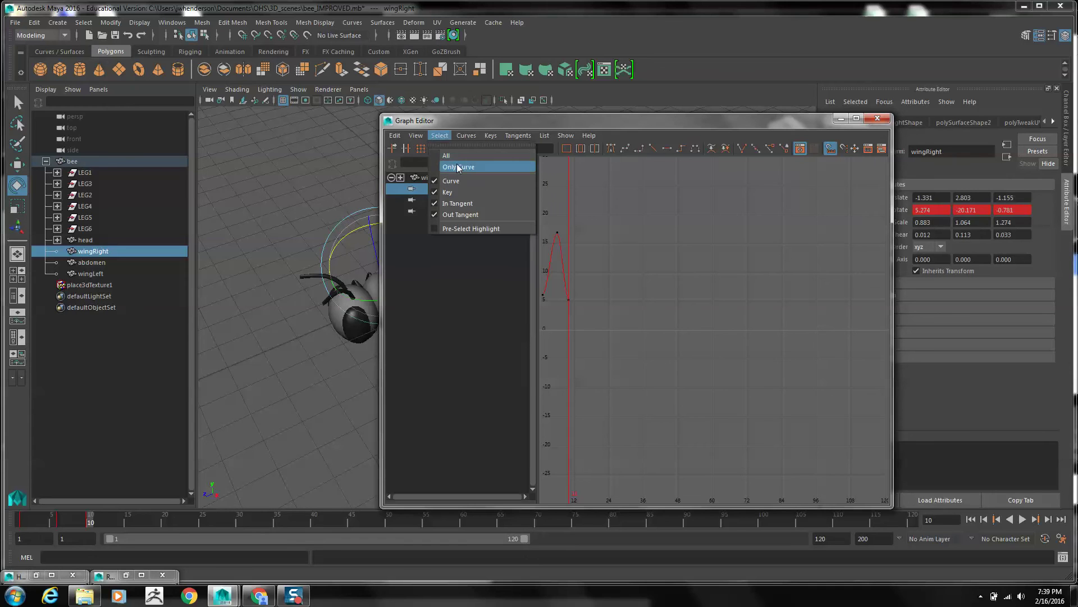
pyautogui.click(458, 167)
pyautogui.click(467, 136)
pyautogui.moveTo(493, 168)
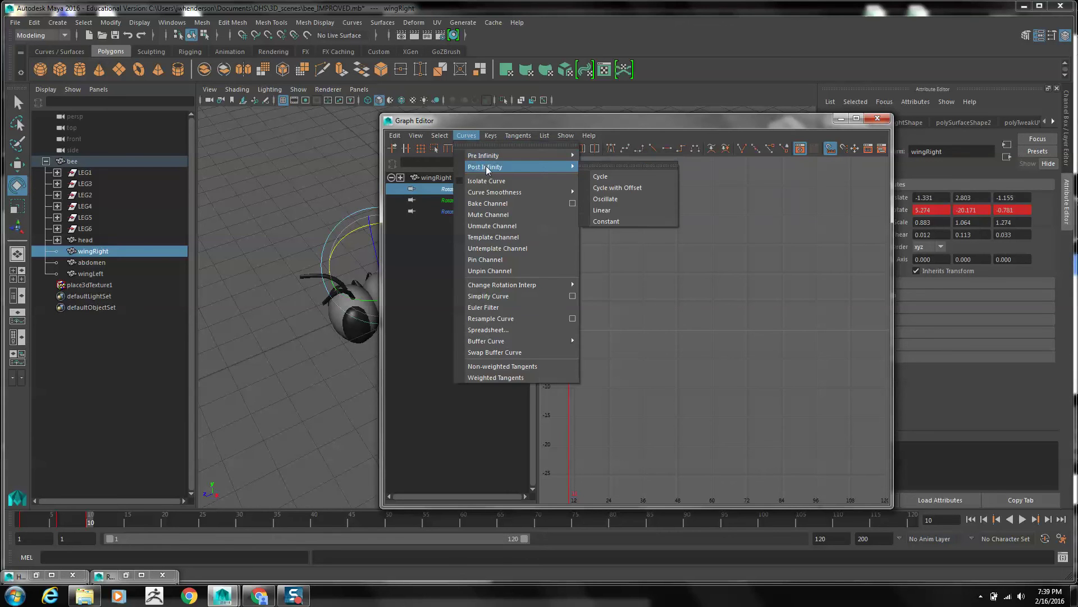
pyautogui.click(595, 176)
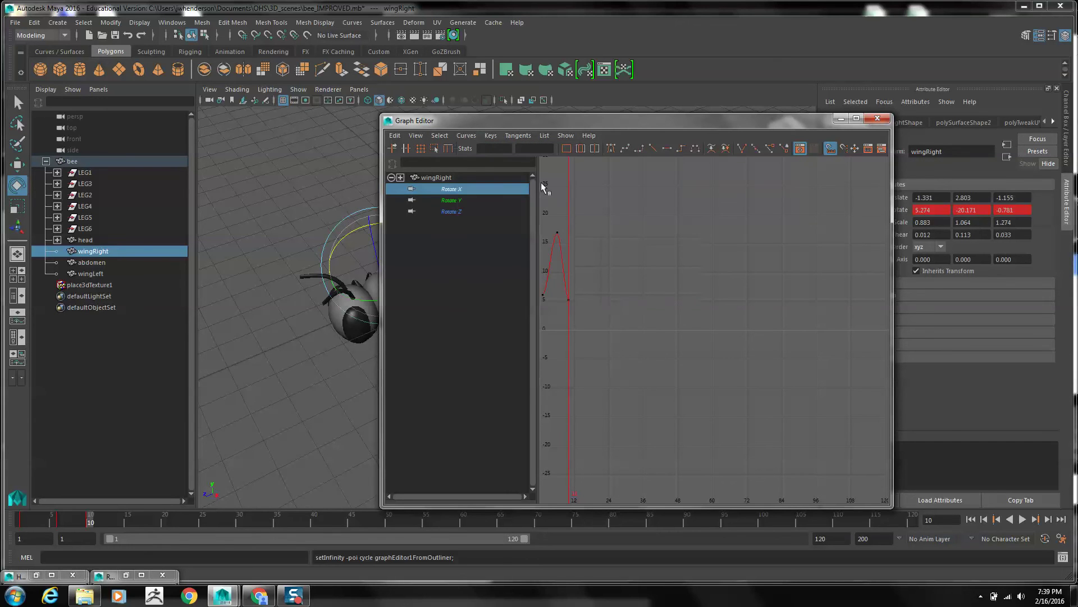
# Step: Set wingLeft's Rotate X Post Infinity to Cycle and play back to check the flapping
pyautogui.moveTo(619, 116); pyautogui.dragTo(822, 86)
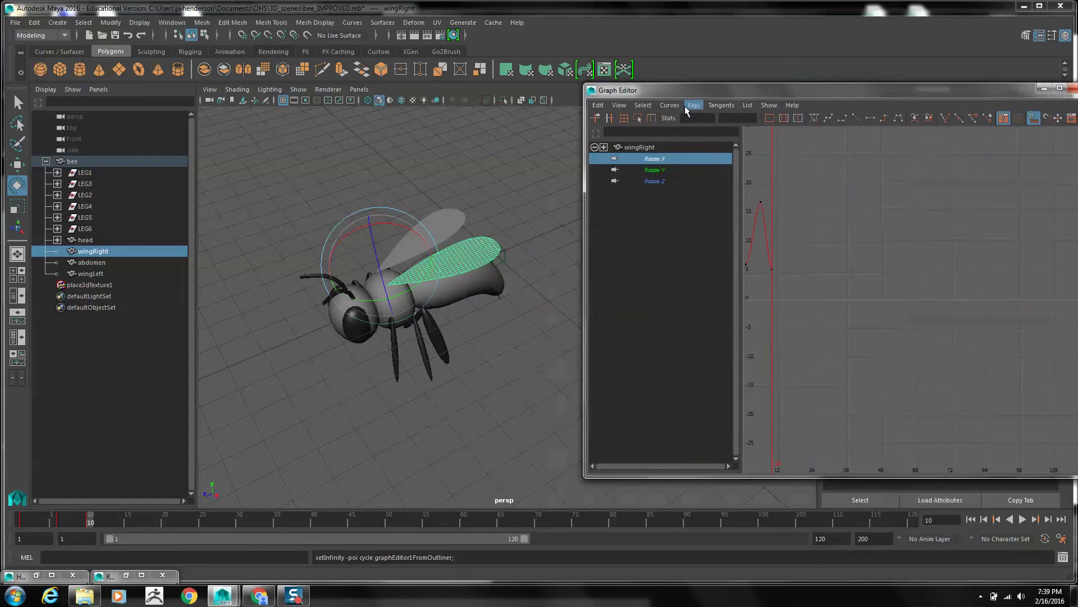
pyautogui.click(441, 228)
pyautogui.click(662, 160)
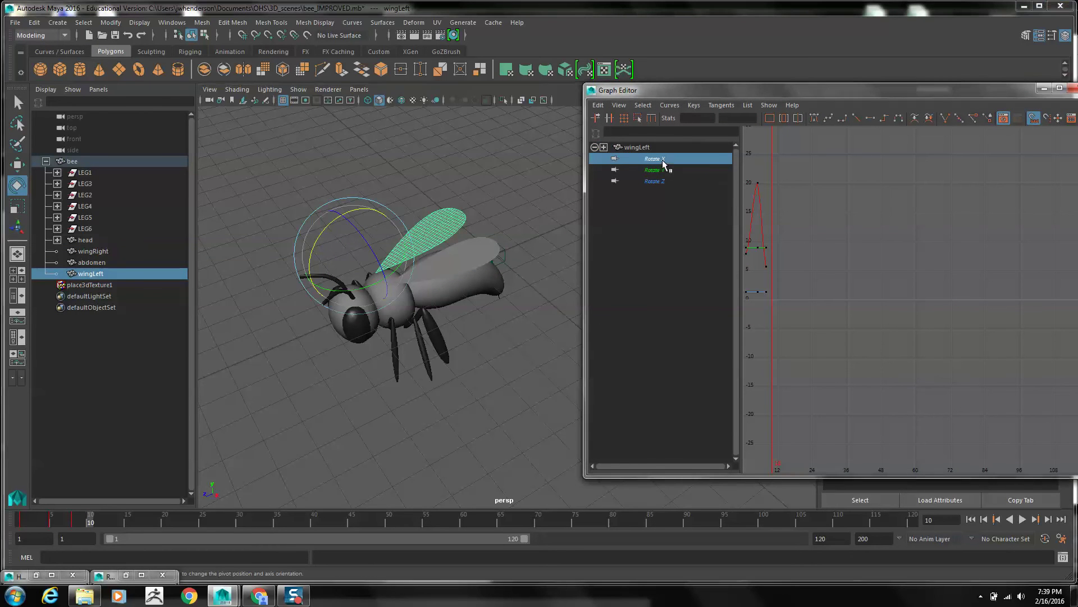
pyautogui.click(670, 105)
pyautogui.moveTo(695, 139)
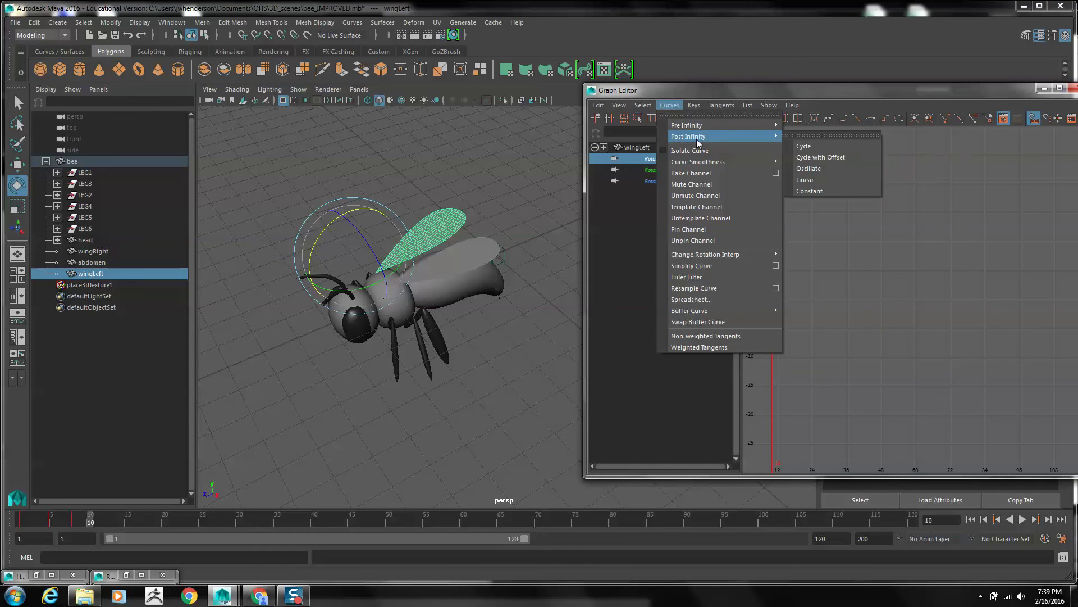
pyautogui.click(803, 135)
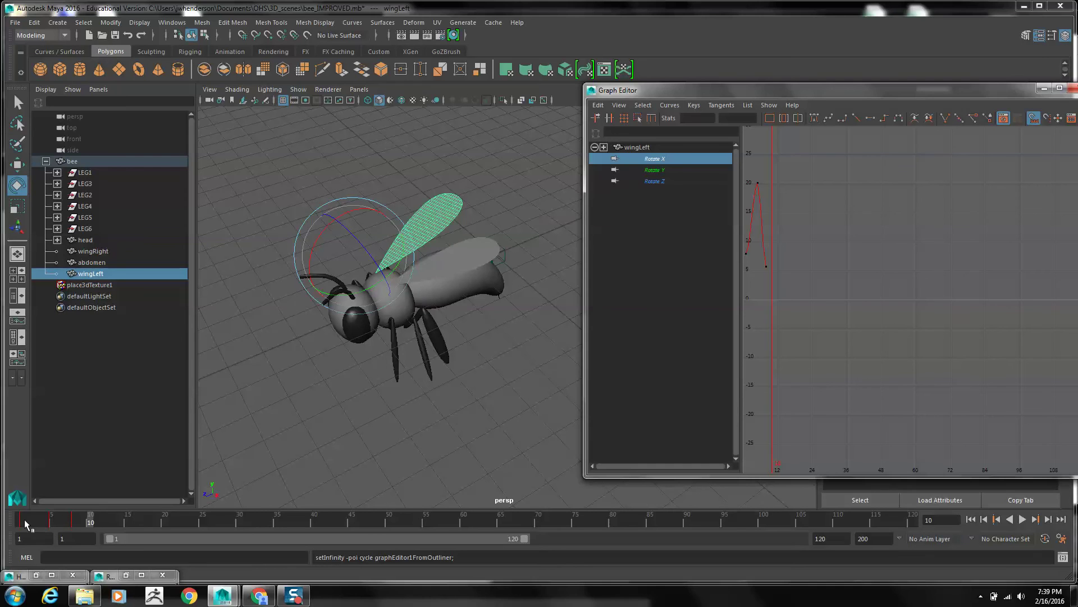
pyautogui.hotkey('alt', 'v')
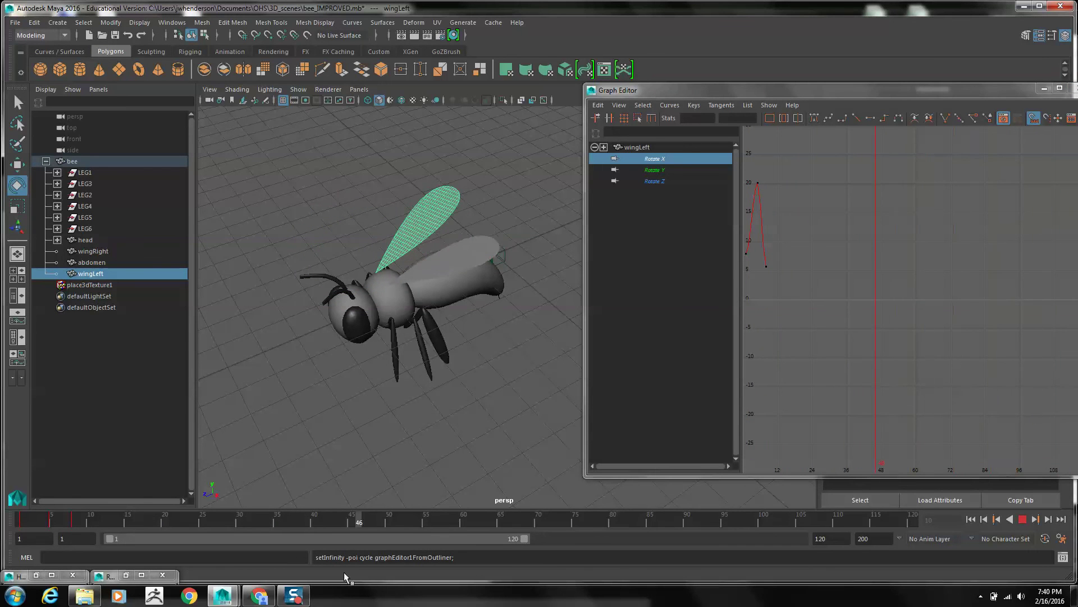
pyautogui.hotkey('alt', 'v')
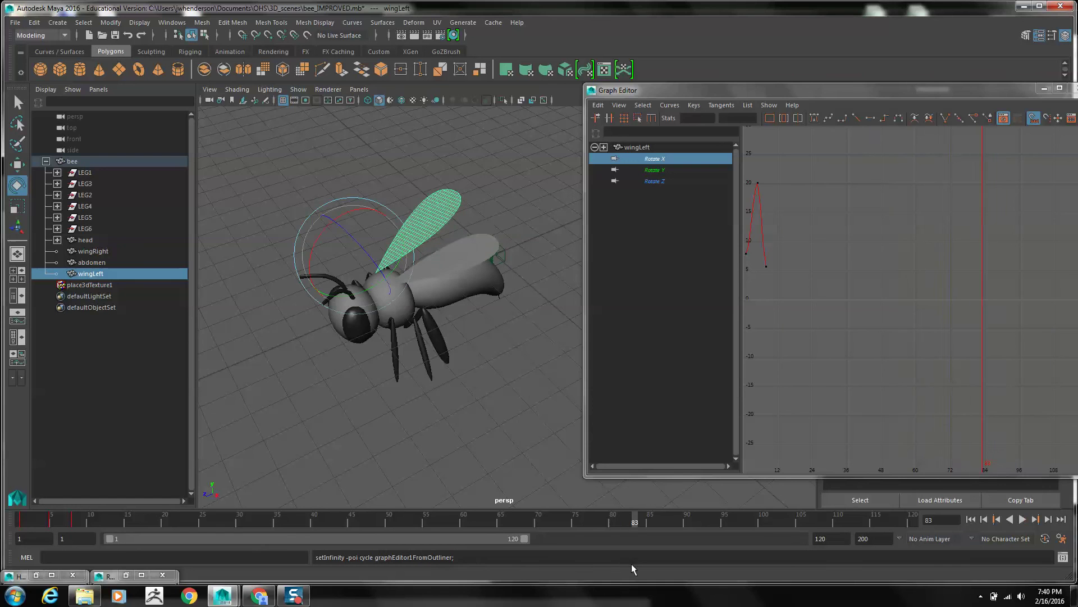
# Step: Clear the selection and maximize the top view from the four-view layout
pyautogui.click(1044, 88)
pyautogui.hotkey('ctrl', 'a')
pyautogui.click(566, 290)
pyautogui.scroll(-8, 566, 290)
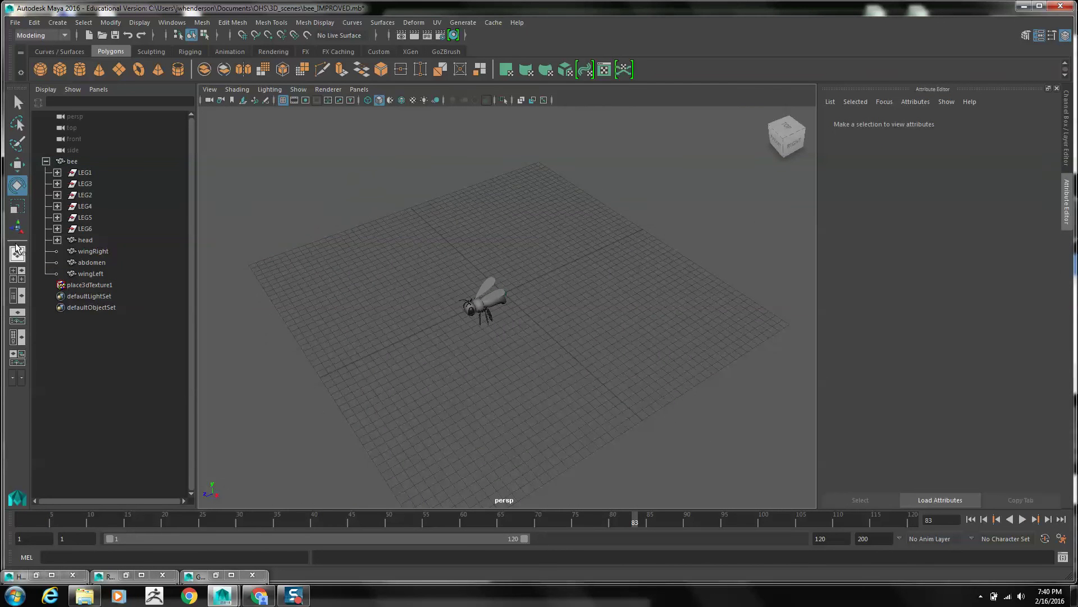
pyautogui.click(20, 270)
pyautogui.scroll(-5, 313, 229)
pyautogui.press('space')
pyautogui.scroll(-6, 305, 236)
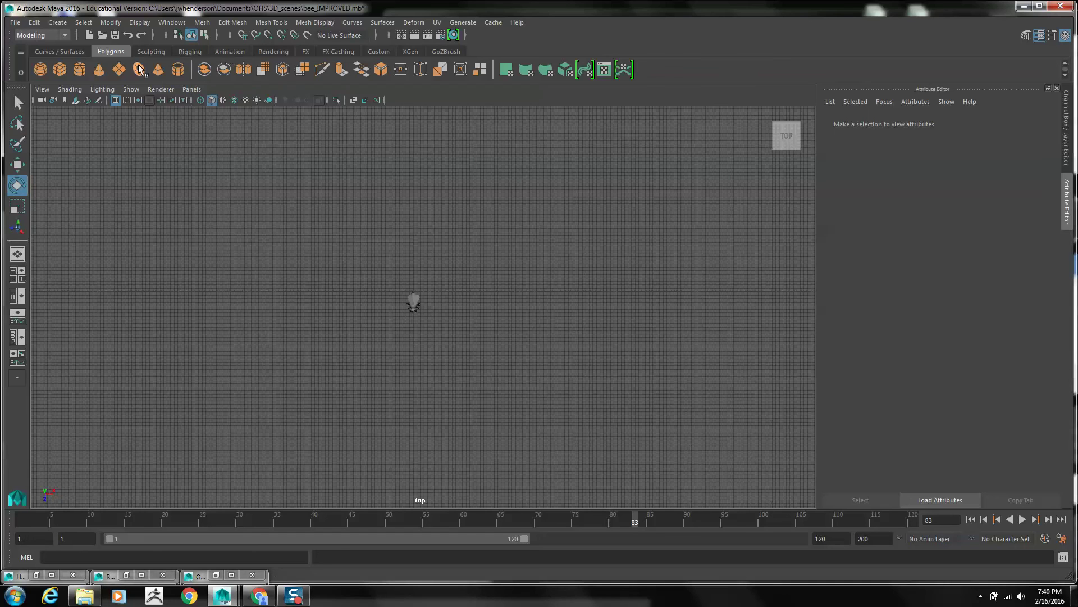
# Step: Draw the winding Bezier curve bezier1 around the bee with ten anchors
pyautogui.click(60, 51)
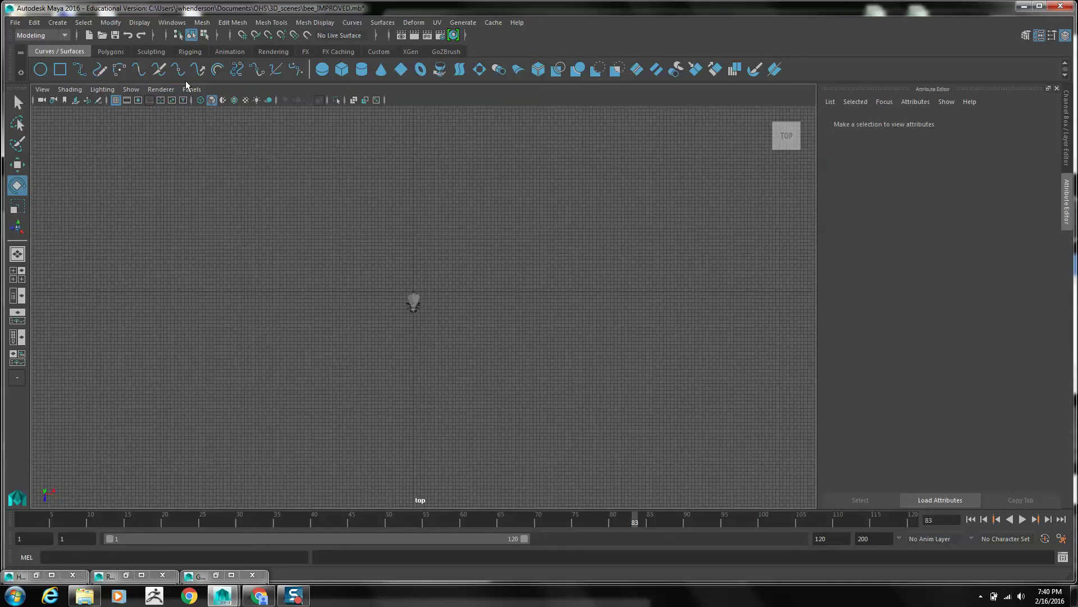
pyautogui.click(296, 69)
pyautogui.click(142, 141)
pyautogui.moveTo(374, 132); pyautogui.dragTo(394, 150)
pyautogui.moveTo(385, 195); pyautogui.dragTo(388, 228)
pyautogui.moveTo(627, 215); pyautogui.dragTo(680, 238)
pyautogui.moveTo(660, 361); pyautogui.dragTo(622, 404)
pyautogui.click(454, 431)
pyautogui.moveTo(439, 425); pyautogui.dragTo(415, 409)
pyautogui.moveTo(208, 352); pyautogui.dragTo(166, 380)
pyautogui.moveTo(188, 448); pyautogui.dragTo(224, 459)
pyautogui.moveTo(373, 472)
pyautogui.mouseDown()
pyautogui.moveTo(382, 484)
pyautogui.moveTo(385, 475)
pyautogui.mouseUp()
pyautogui.press('Return')
pyautogui.press('e')
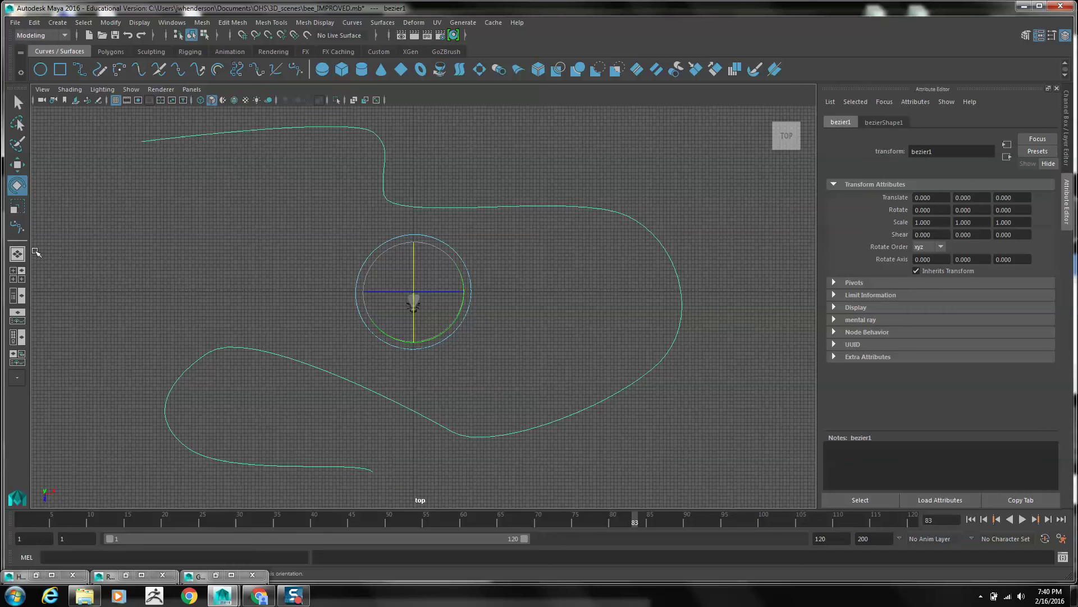
# Step: Select the bee, then add the bezier1 curve to the selection
pyautogui.click(17, 254)
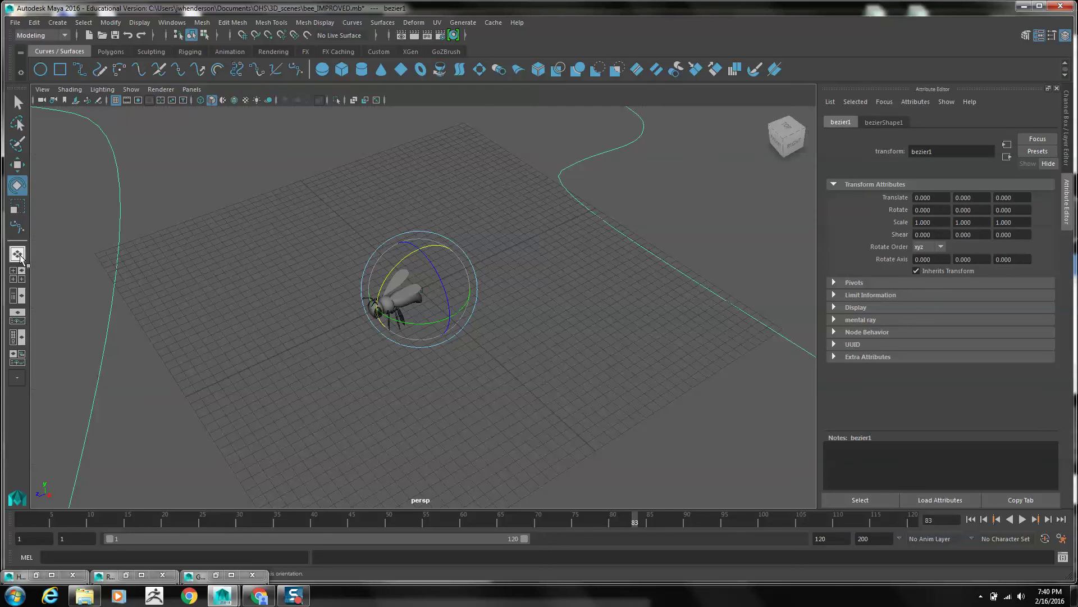
pyautogui.click(17, 295)
pyautogui.click(71, 162)
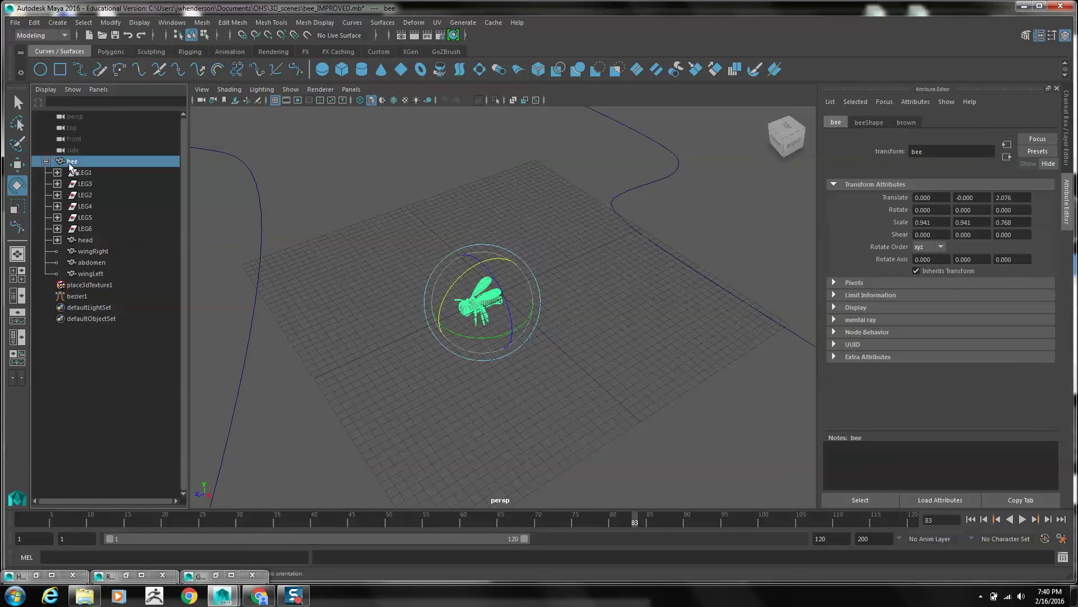
pyautogui.scroll(-5, 366, 303)
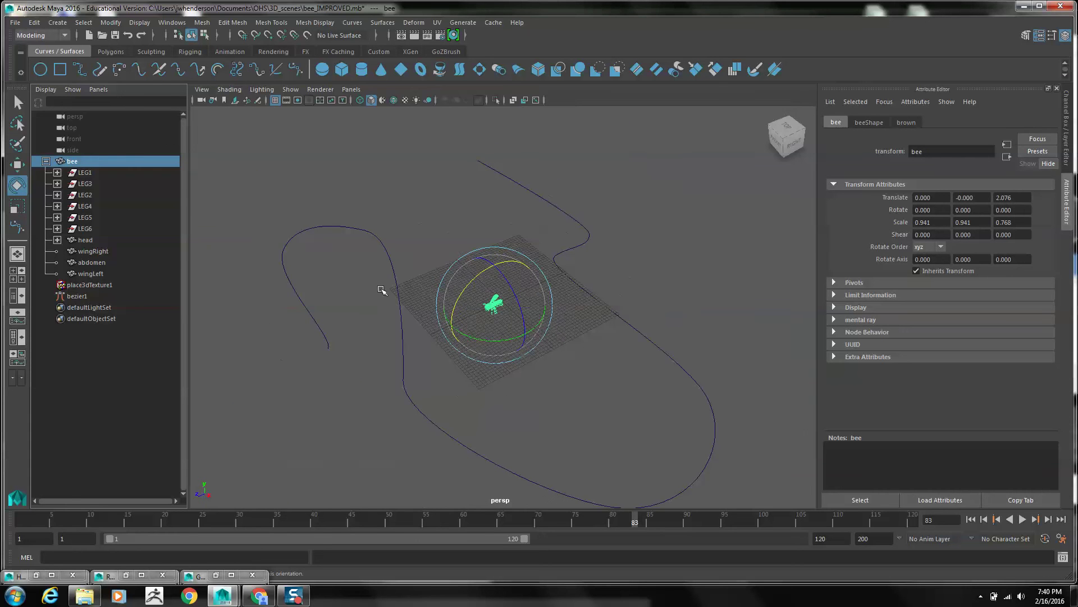
pyautogui.keyDown('shift'); pyautogui.click(524, 186); pyautogui.keyUp('shift')
# Step: Attach the bee to bezier1 with Attach to Motion Path and rewind to frame 1
pyautogui.click(56, 36)
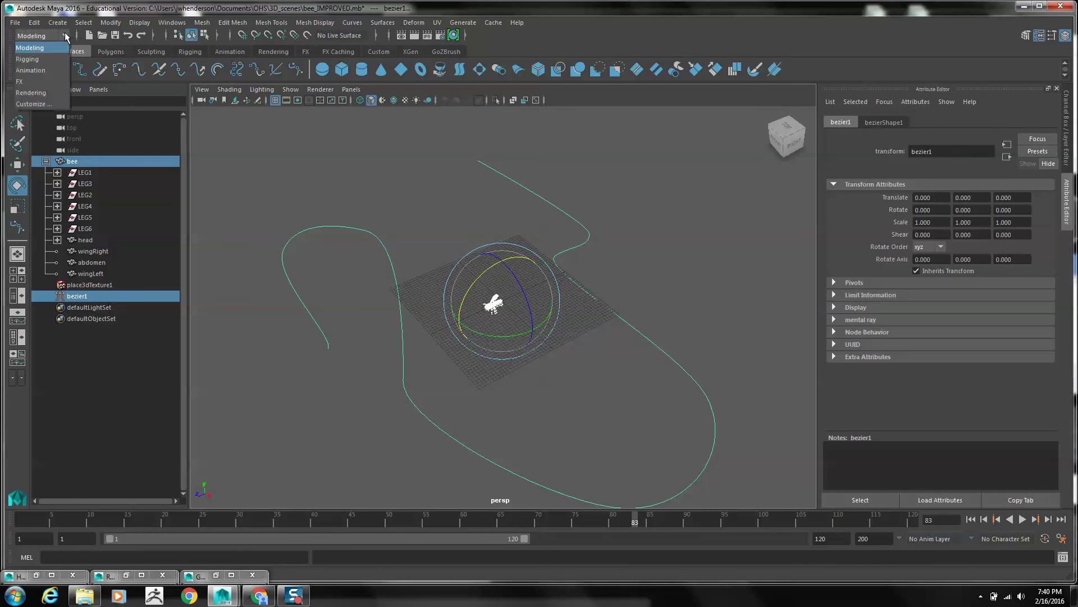
pyautogui.click(34, 70)
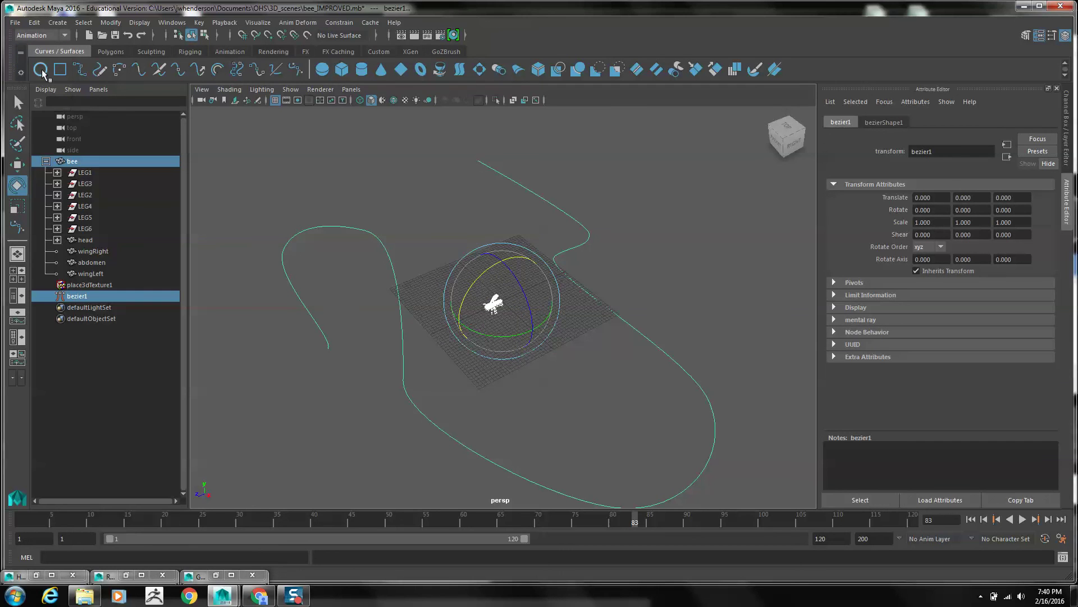
pyautogui.click(339, 23)
pyautogui.moveTo(378, 120)
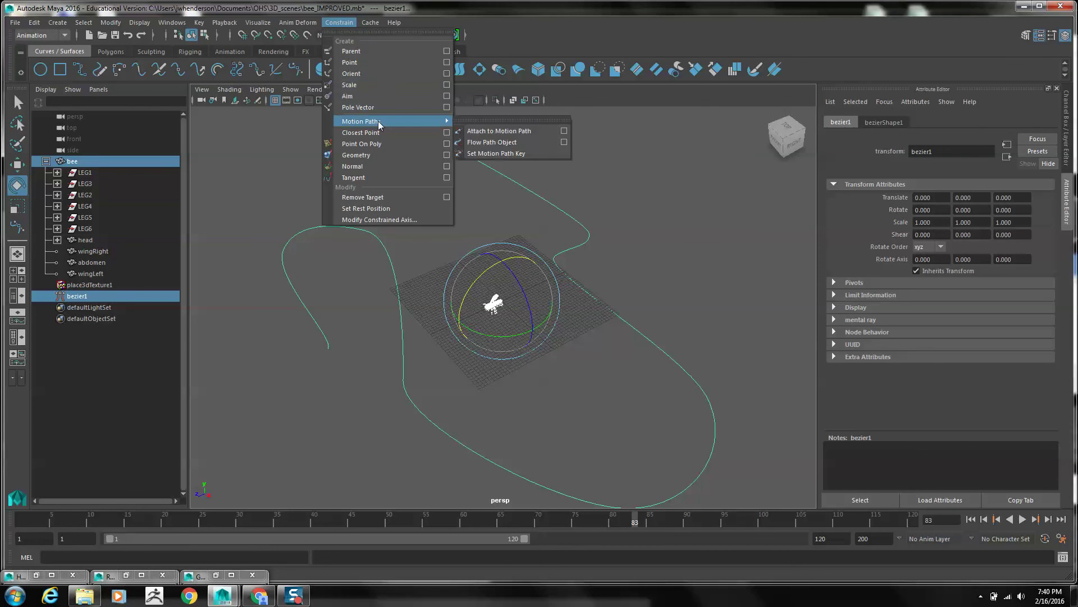
pyautogui.click(494, 131)
pyautogui.moveTo(246, 523); pyautogui.dragTo(41, 538)
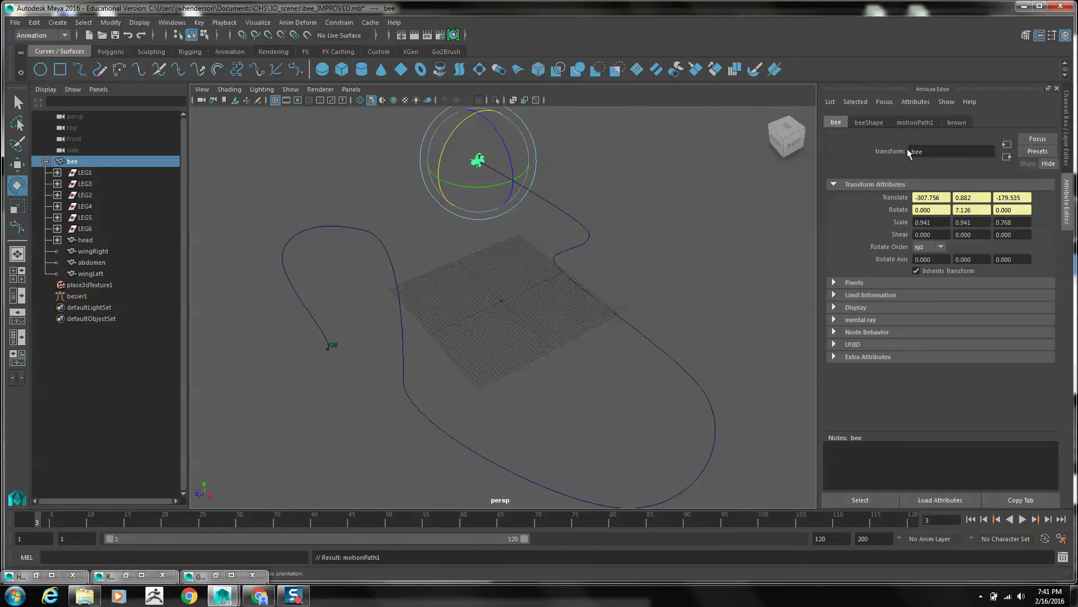
# Step: Set motionPath1's Front Axis to Z and play the bee's flight along bezier1
pyautogui.click(914, 123)
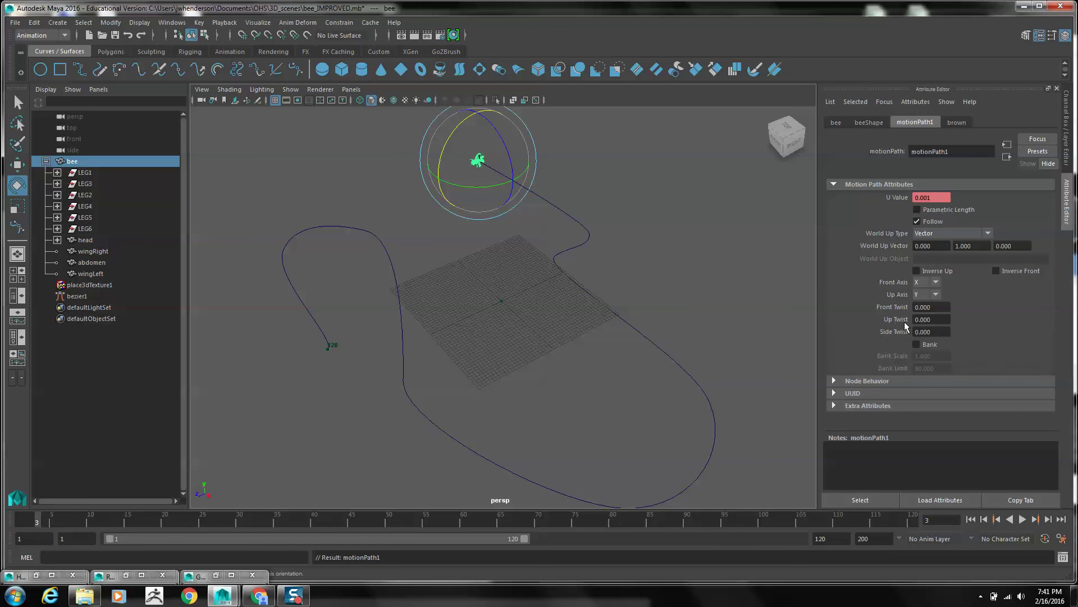
pyautogui.click(936, 283)
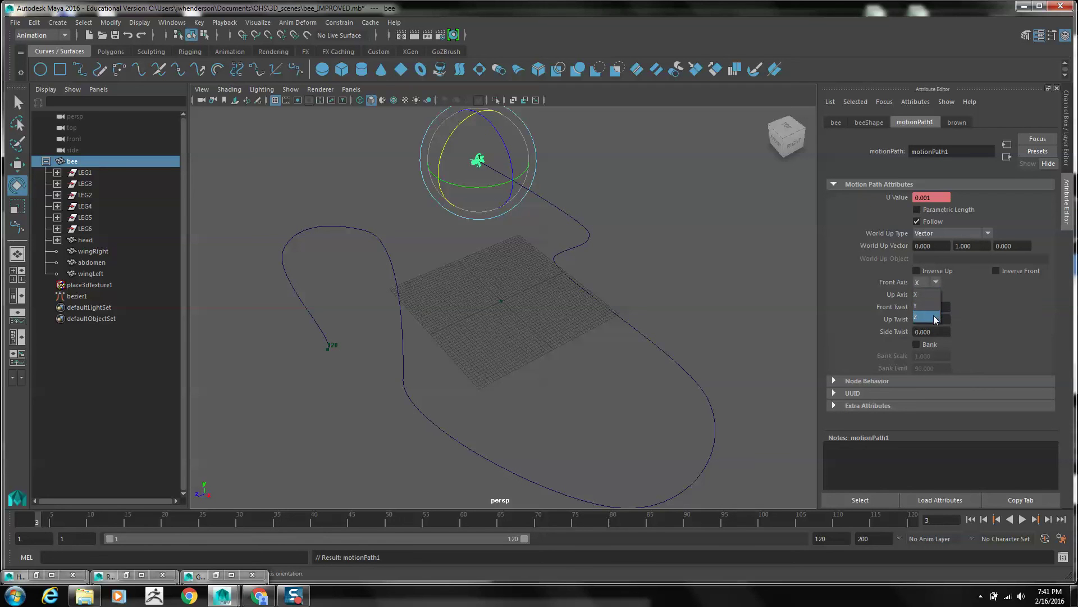
pyautogui.click(935, 317)
pyautogui.hotkey('alt', 'v')
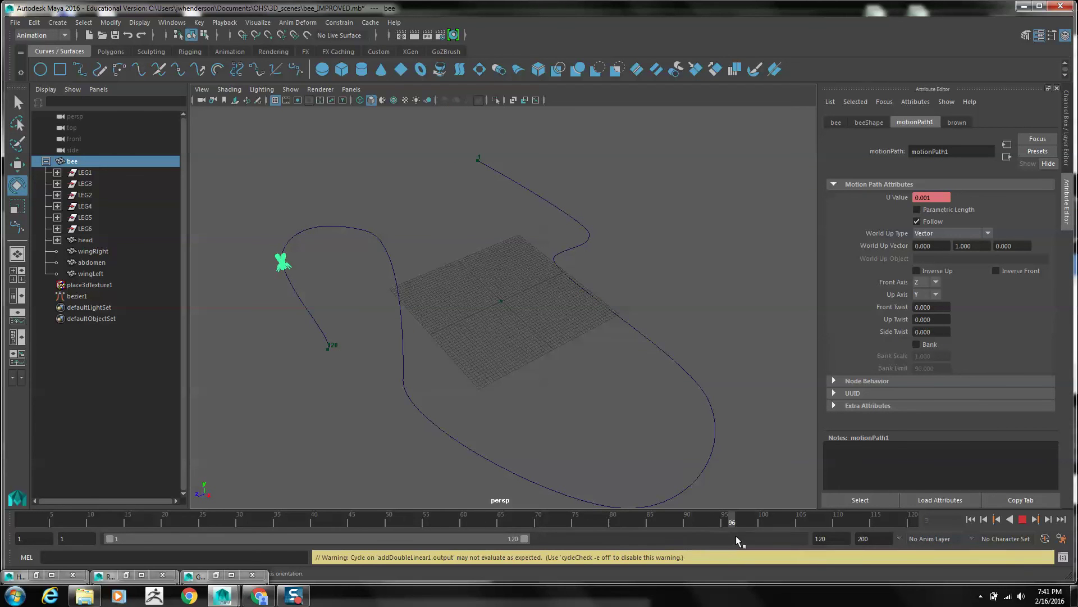
pyautogui.click(756, 526)
pyautogui.keyDown('alt'); pyautogui.moveTo(750, 473); pyautogui.dragTo(707, 422); pyautogui.keyUp('alt')
# Step: Show bezier1's control vertices, raise cv[12] along Y, and select cv[3] next
pyautogui.moveTo(693, 398); pyautogui.dragTo(644, 311, button='right')
pyautogui.moveTo(569, 385); pyautogui.dragTo(618, 431)
pyautogui.press('w')
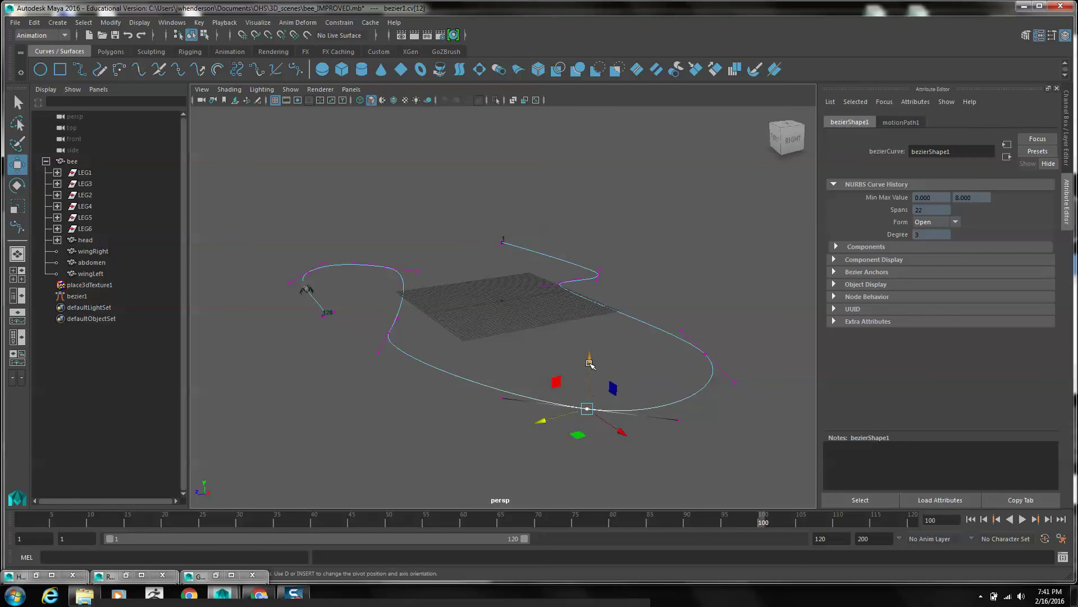
pyautogui.moveTo(587, 362); pyautogui.dragTo(592, 258)
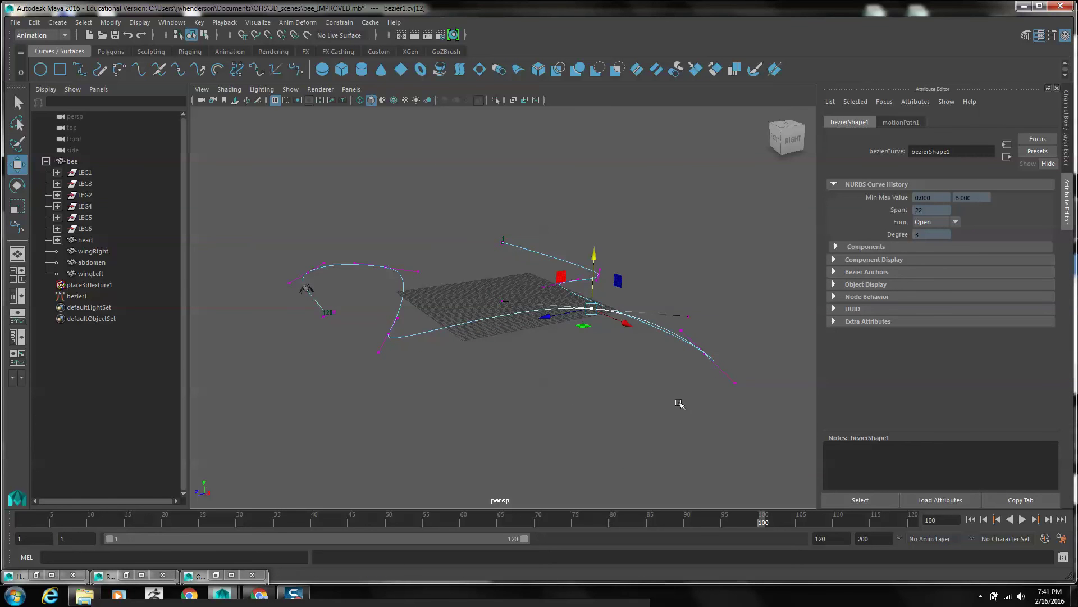
pyautogui.keyDown('alt'); pyautogui.moveTo(680, 403); pyautogui.dragTo(597, 325); pyautogui.keyUp('alt')
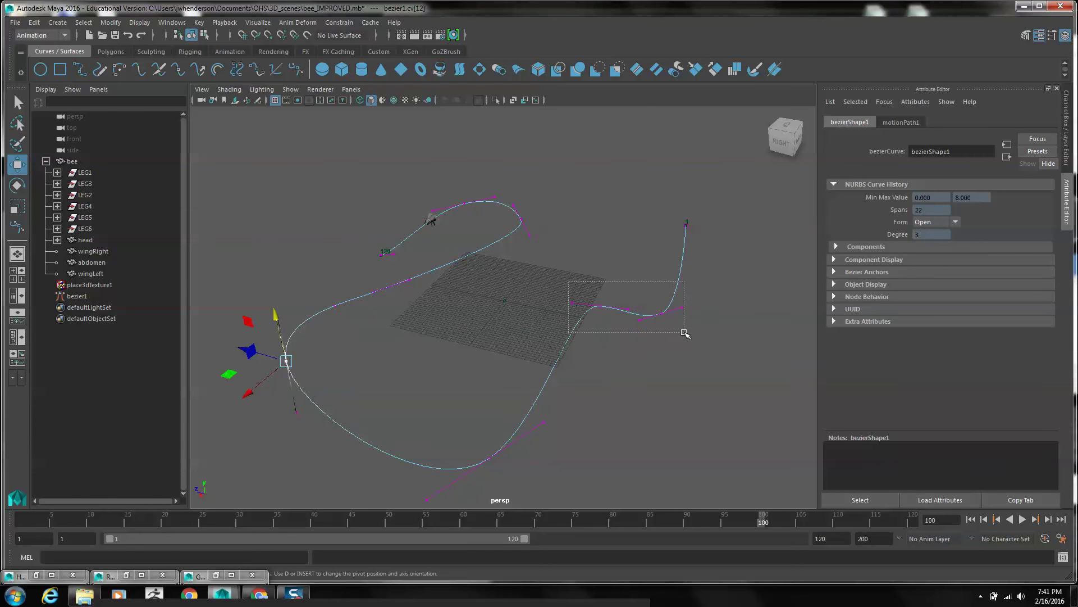
pyautogui.moveTo(684, 332); pyautogui.dragTo(625, 365)
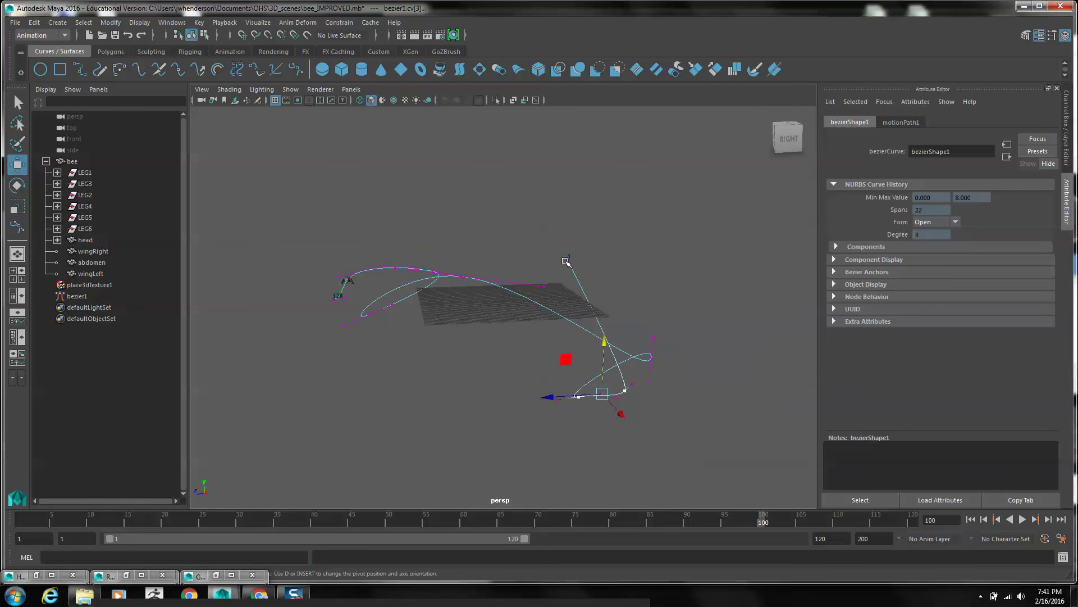